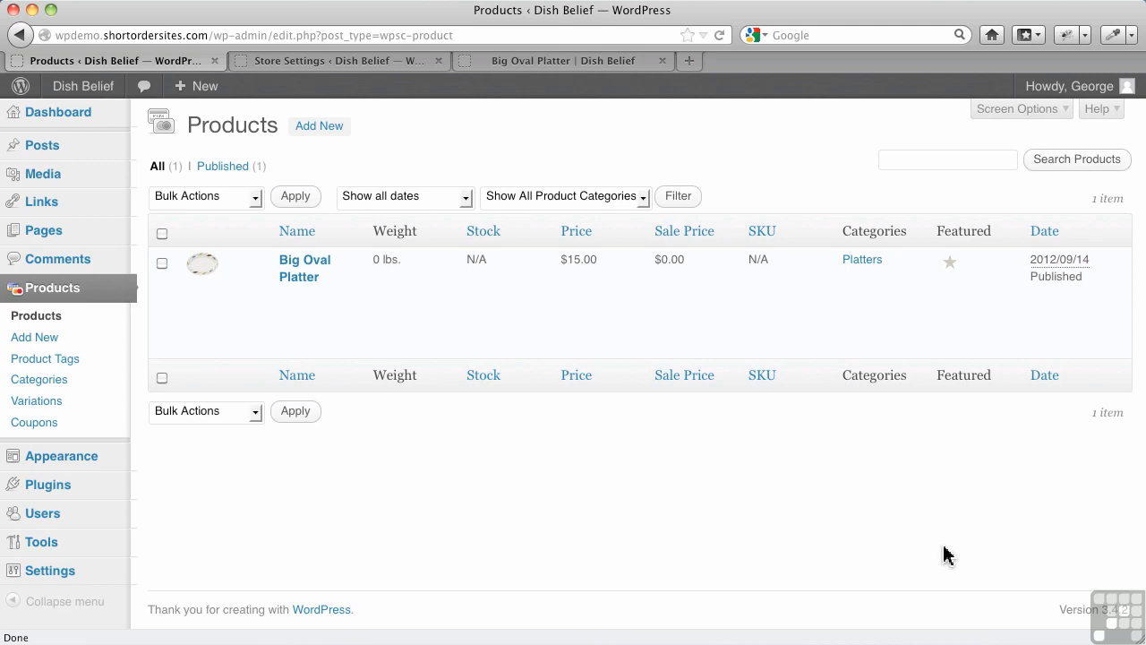
Step: Duplicate the Big Oval Platter product and open the duplicate for editing
mouse_move(312, 322)
click(309, 348)
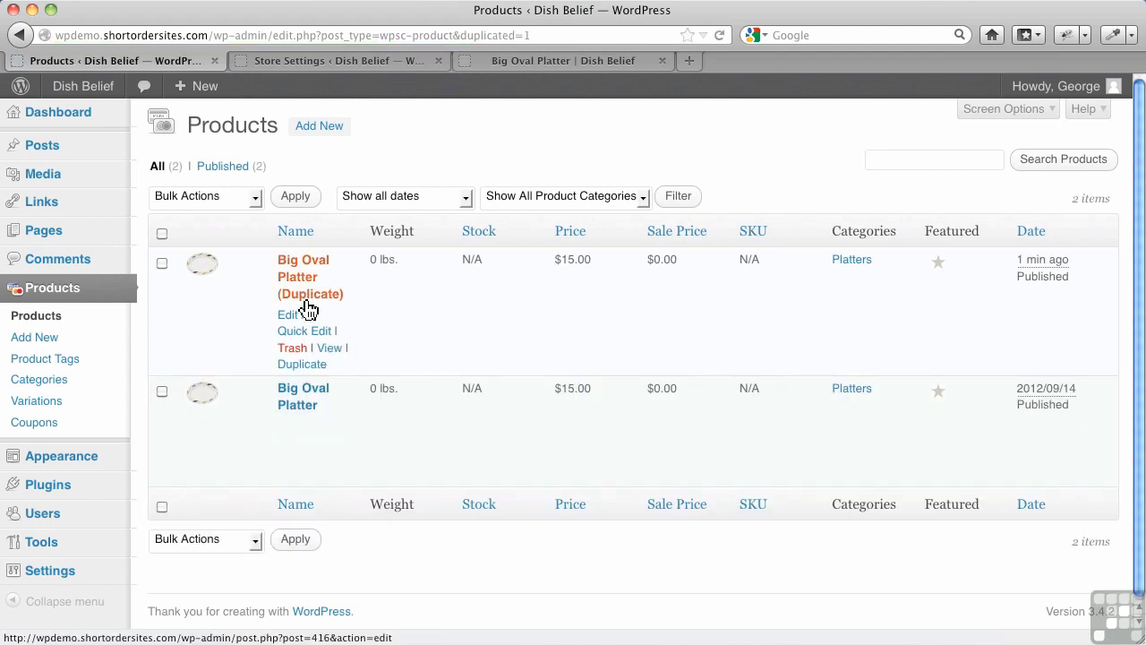
click(287, 321)
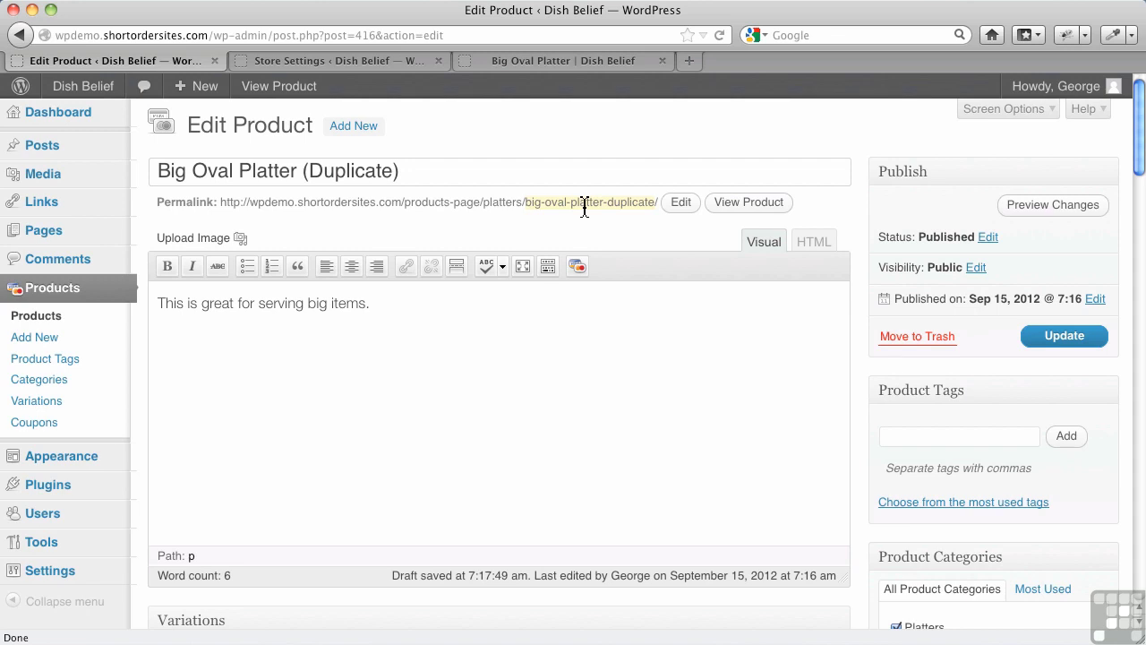
Step: Examine the duplicate's permalink, categories, featured image, price, download and shipping settings
click(680, 202)
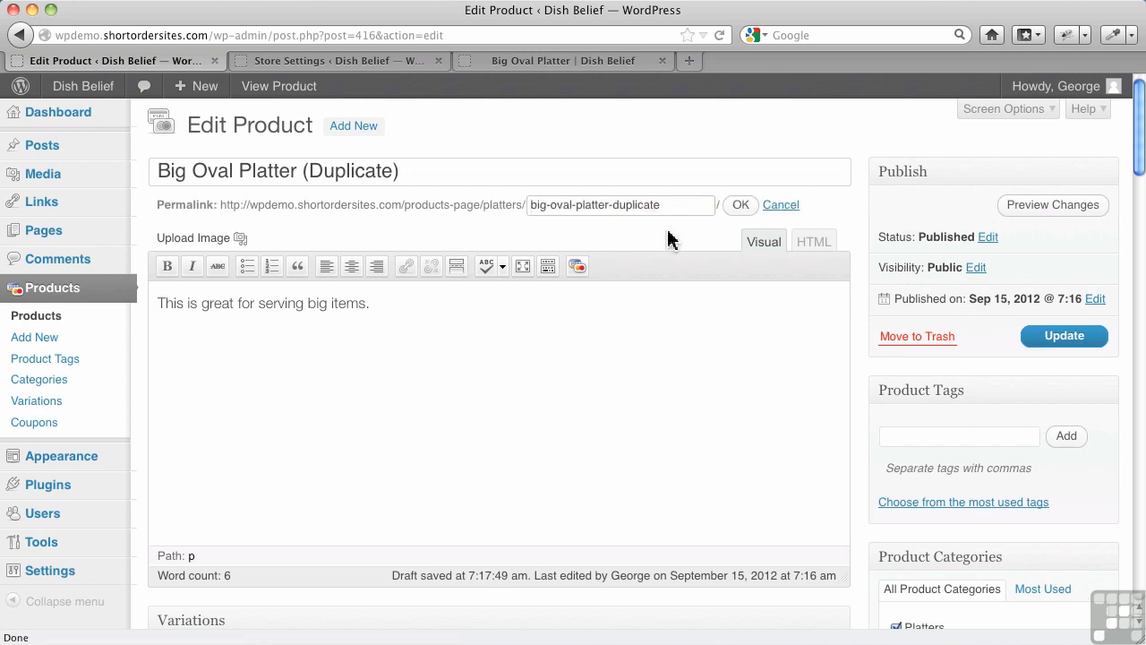
click(780, 207)
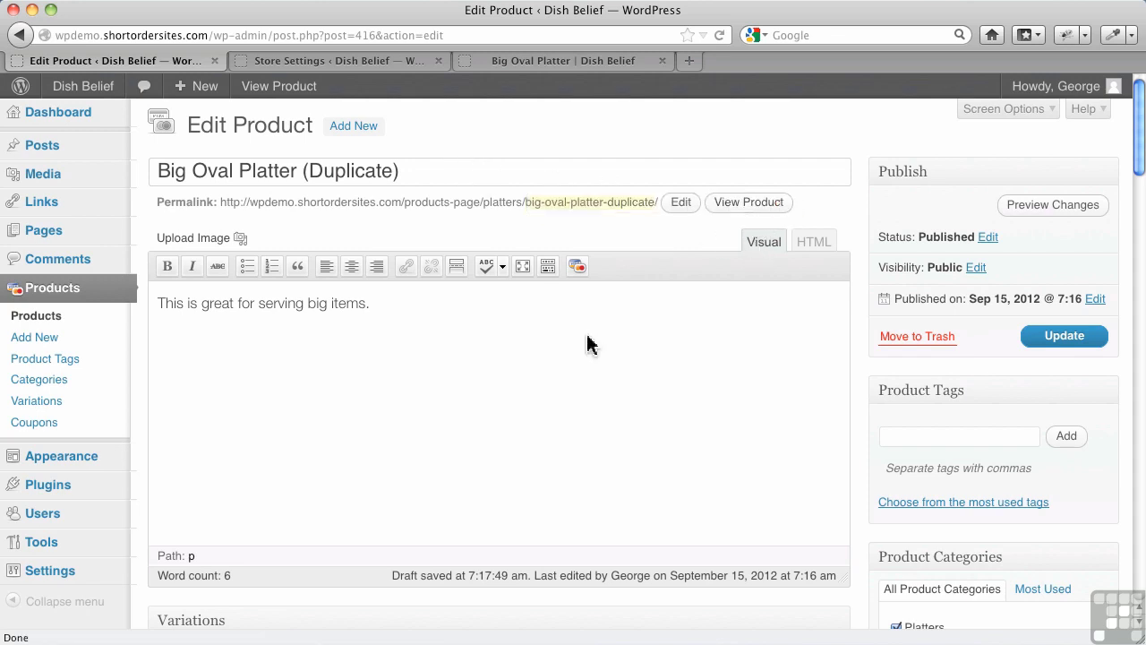
scroll(587, 344, down, 5)
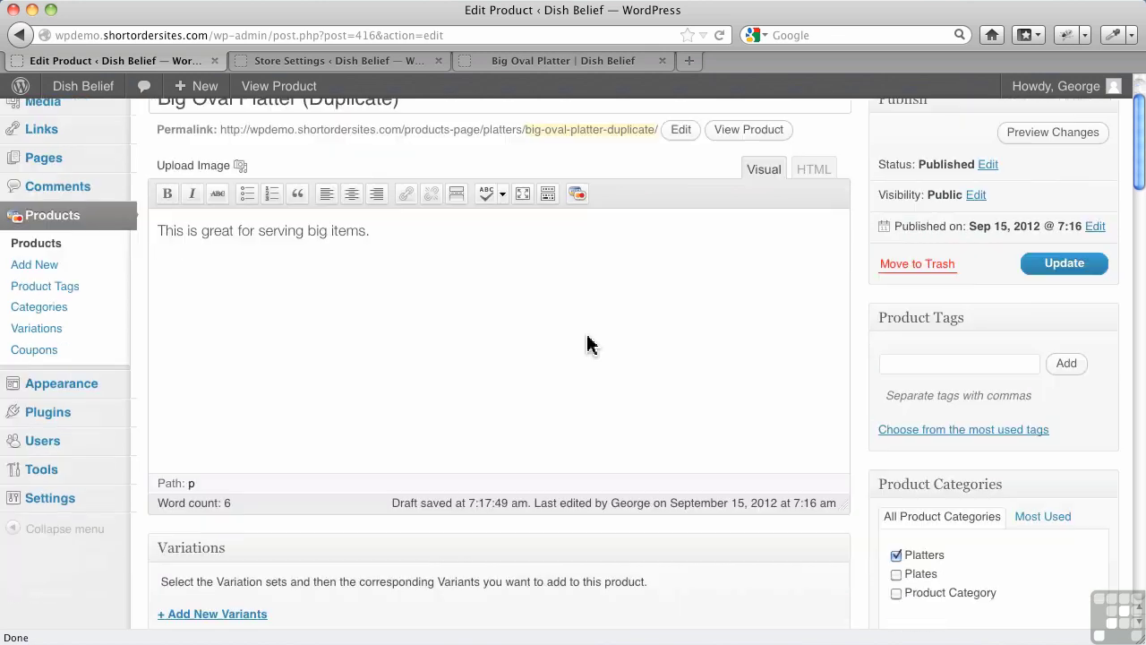
scroll(587, 338, down, 4)
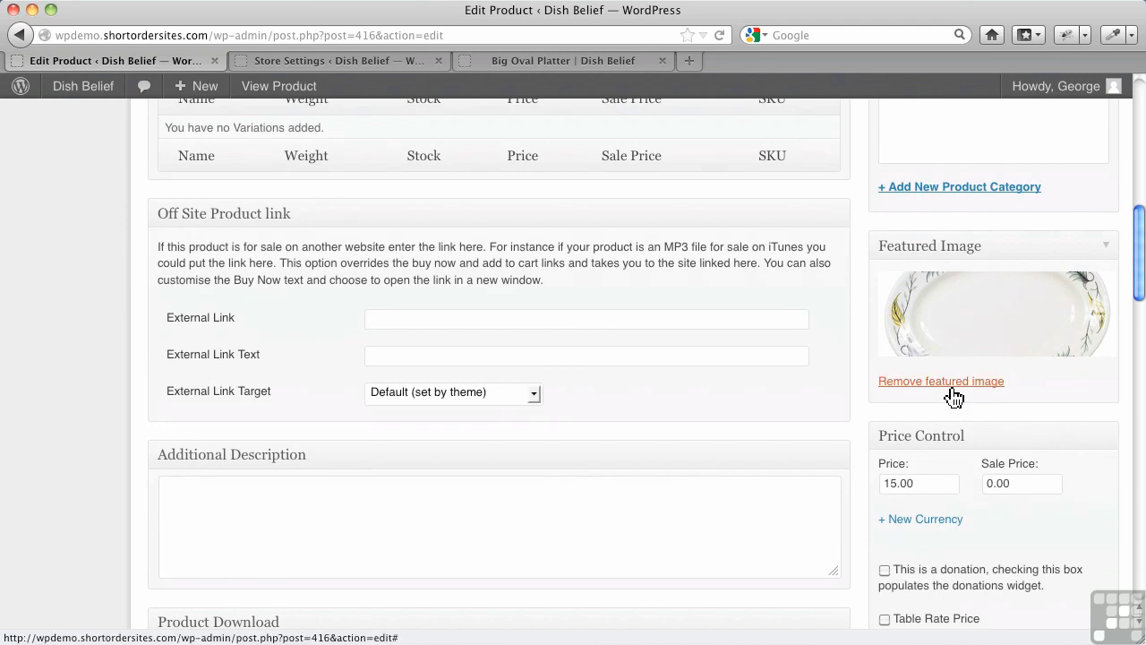
scroll(800, 401, down, 2)
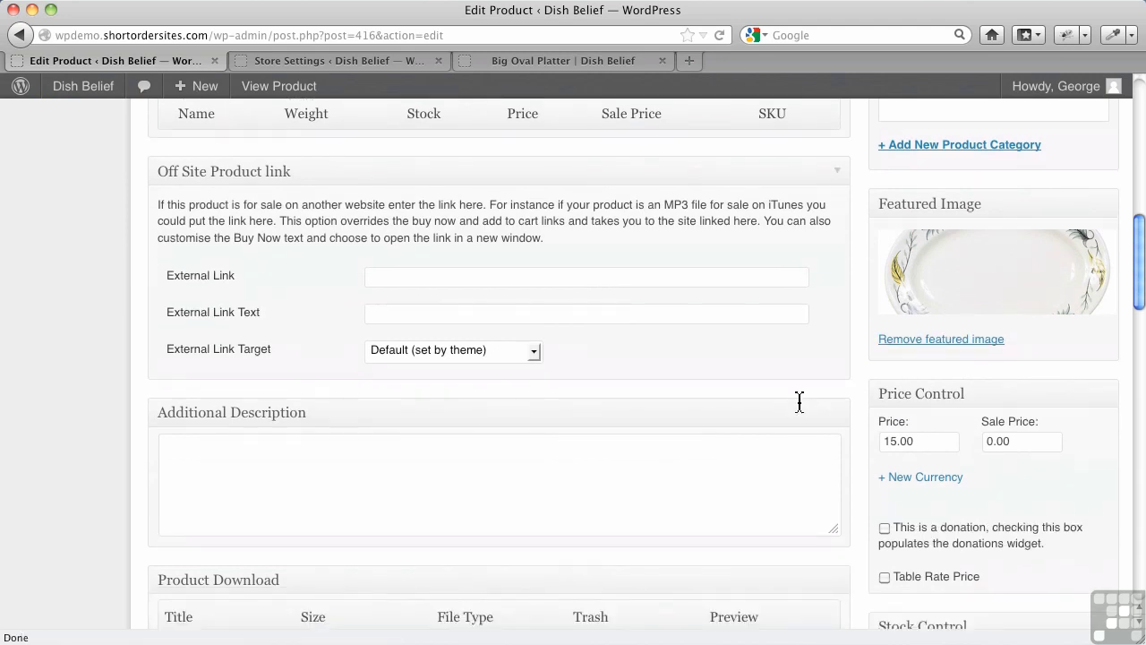
scroll(800, 401, down, 1)
scroll(799, 402, down, 4)
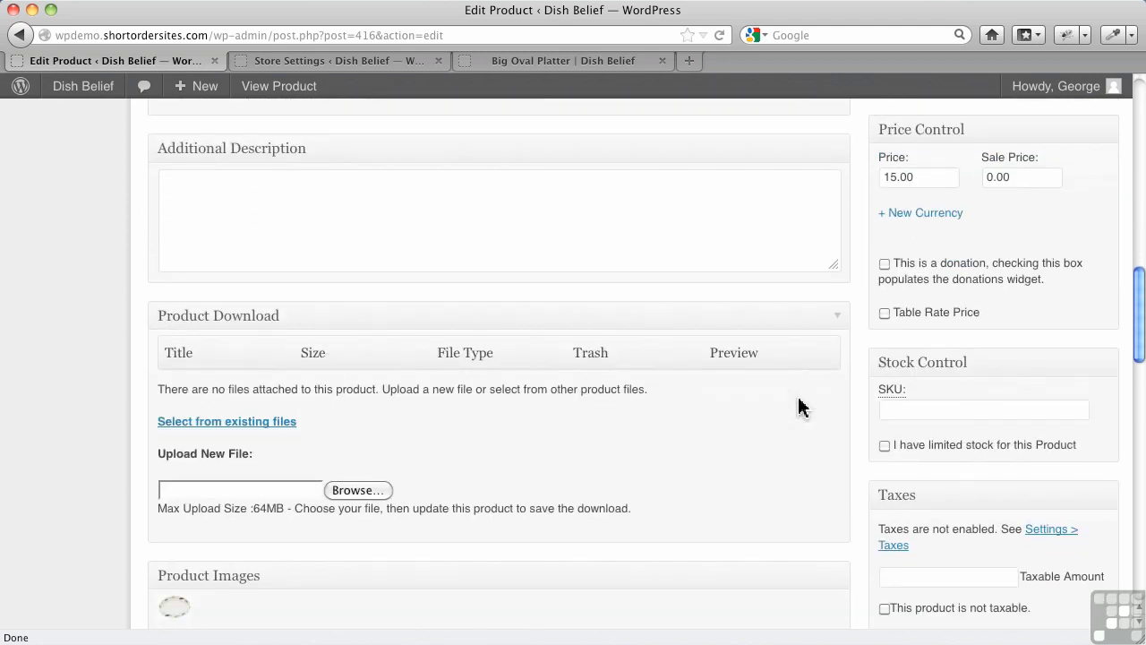
scroll(800, 407, down, 2)
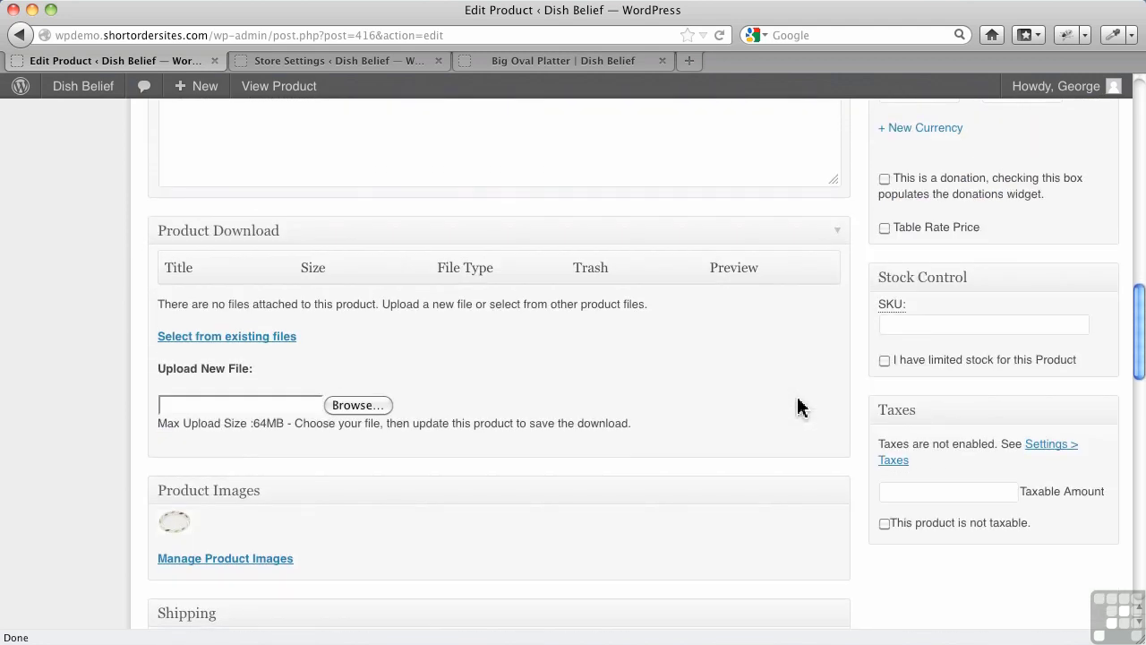
scroll(799, 407, up, 15)
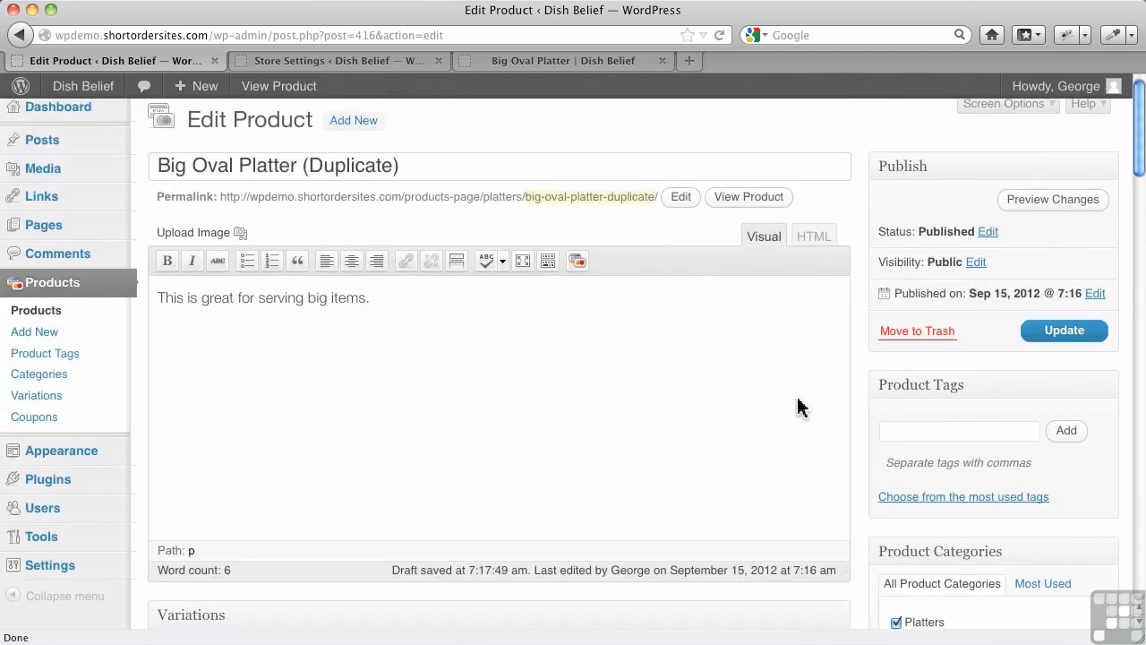
scroll(796, 405, down, 12)
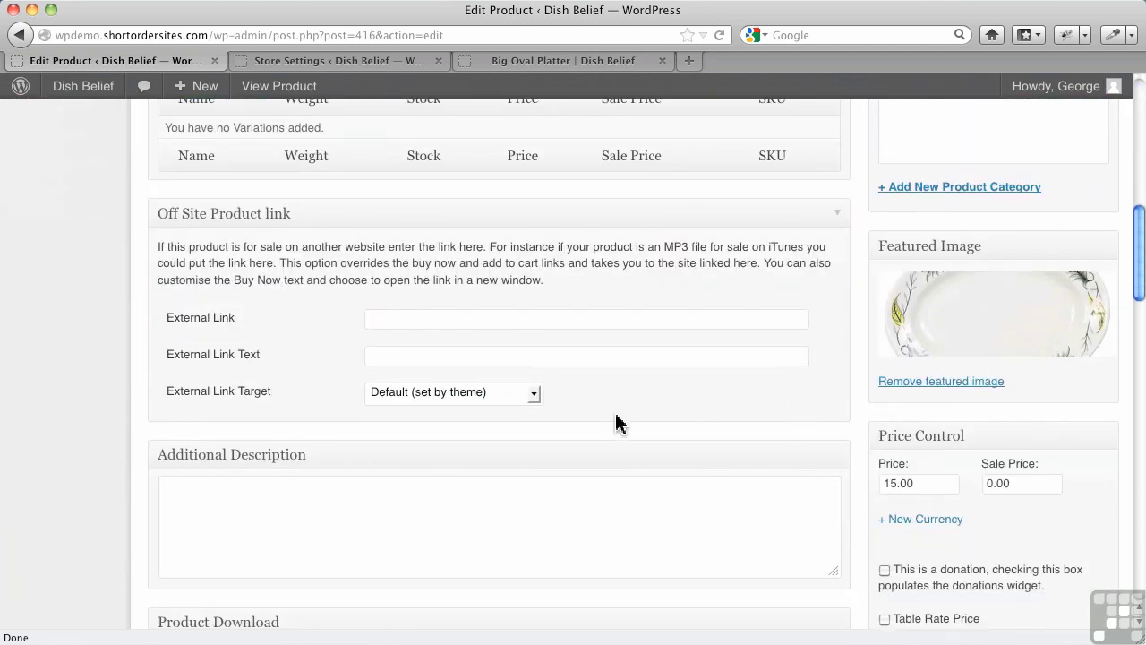
scroll(633, 488, down, 7)
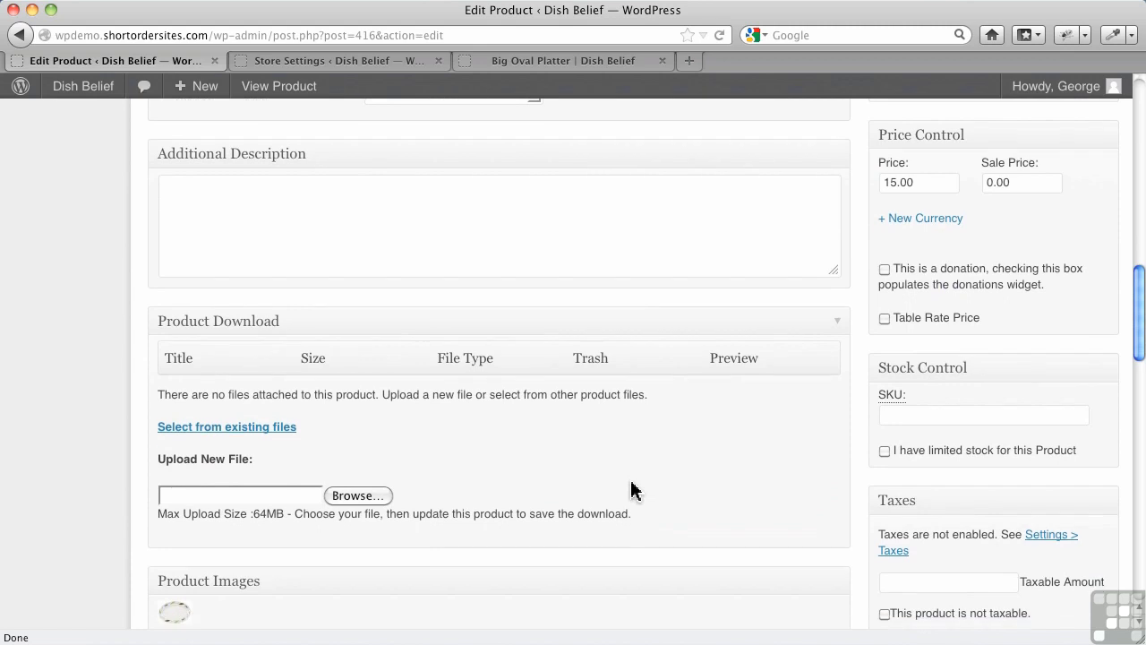
scroll(631, 490, down, 10)
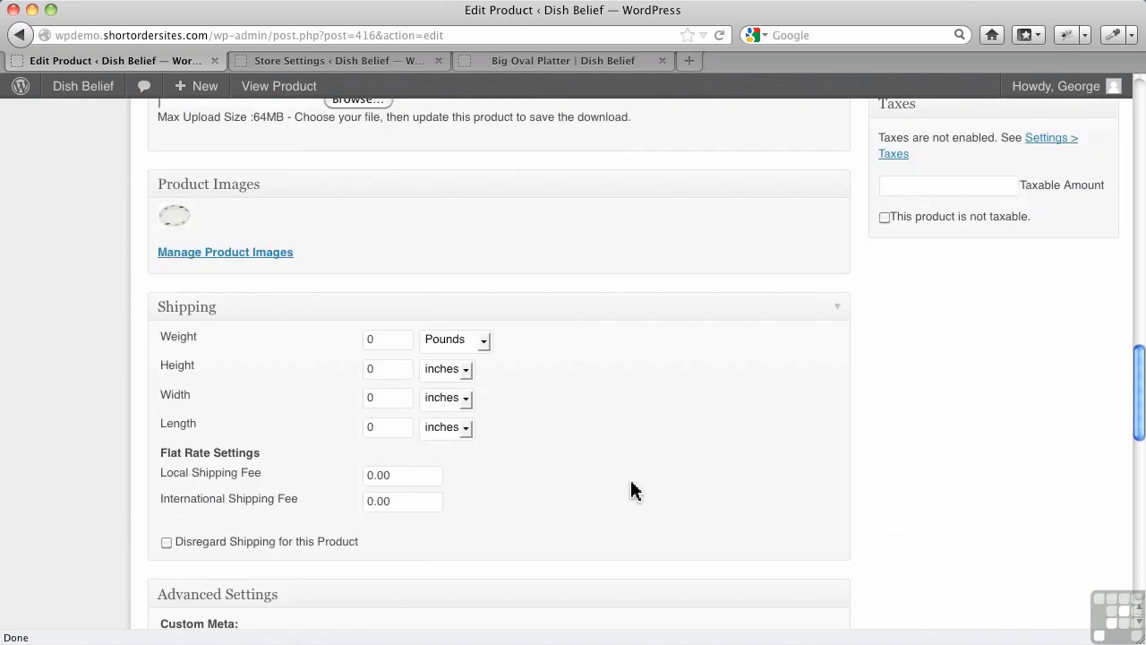
scroll(697, 351, up, 14)
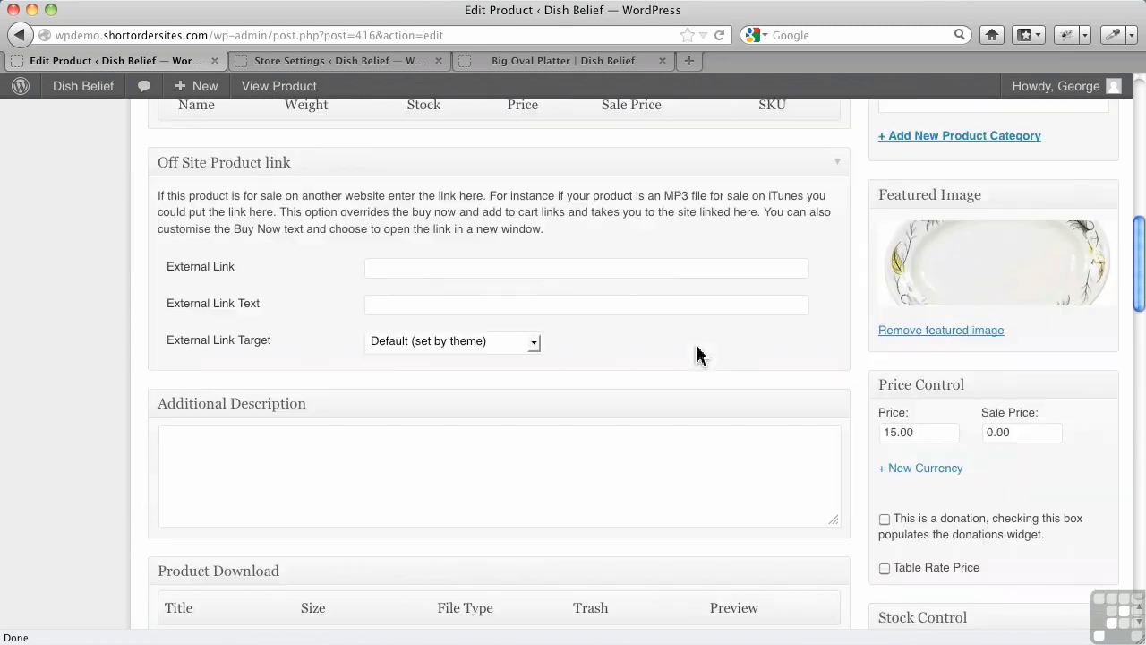
scroll(697, 351, up, 10)
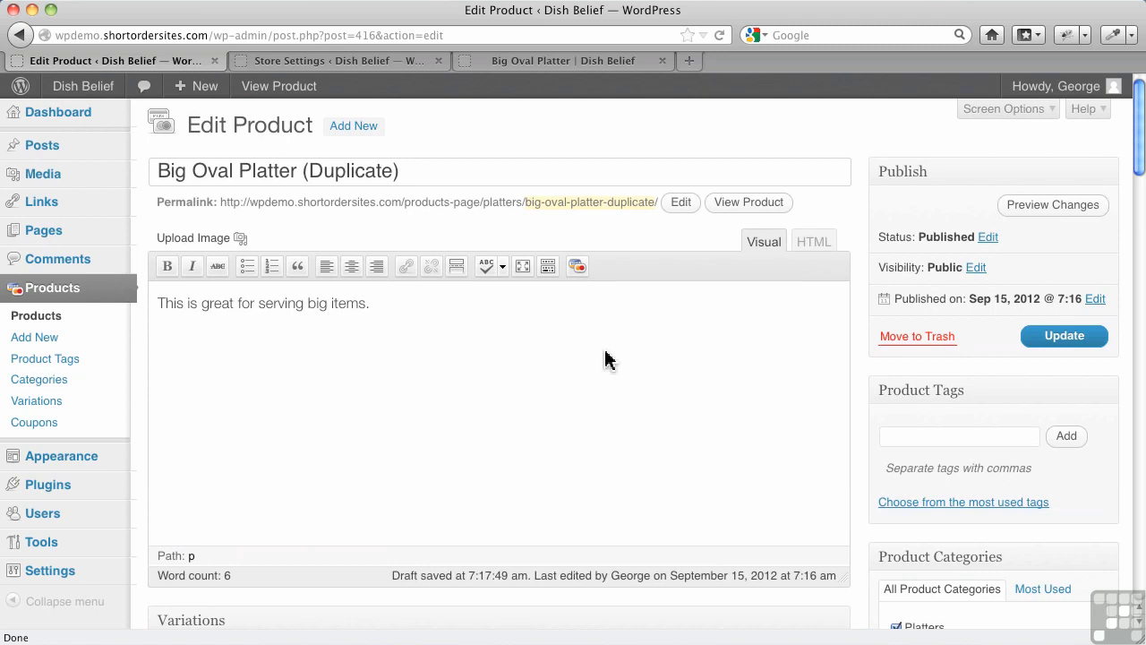
Step: Upload blue-flower-painted-plate.jpg to the duplicated product and use it as the product thumbnail
drag(433, 172, 161, 148)
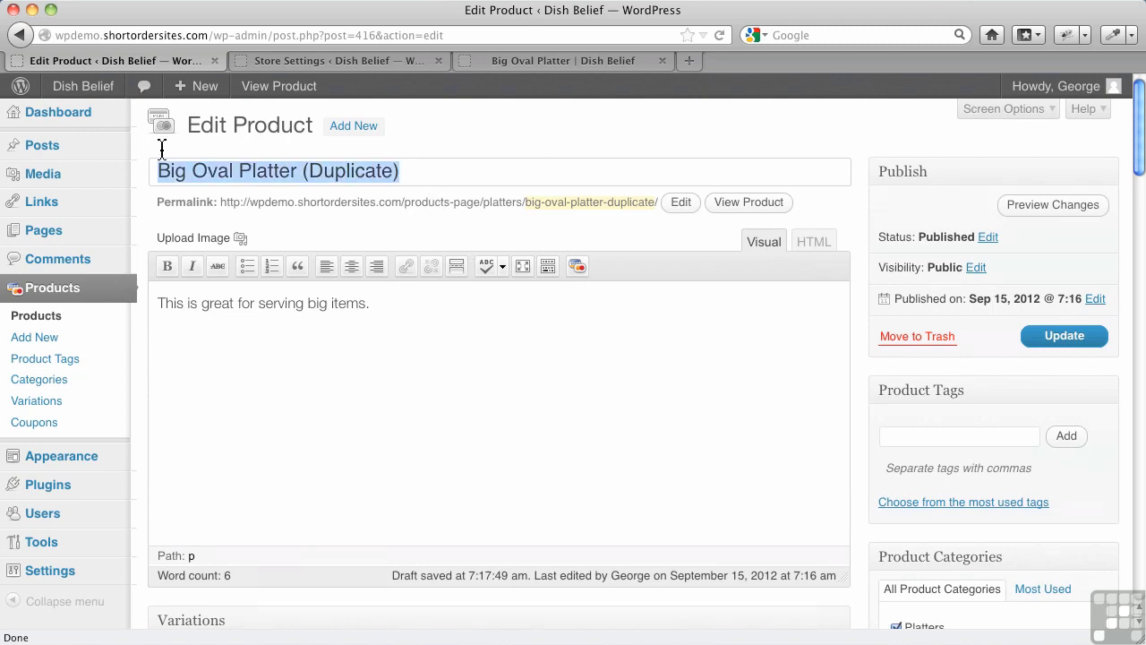
click(240, 238)
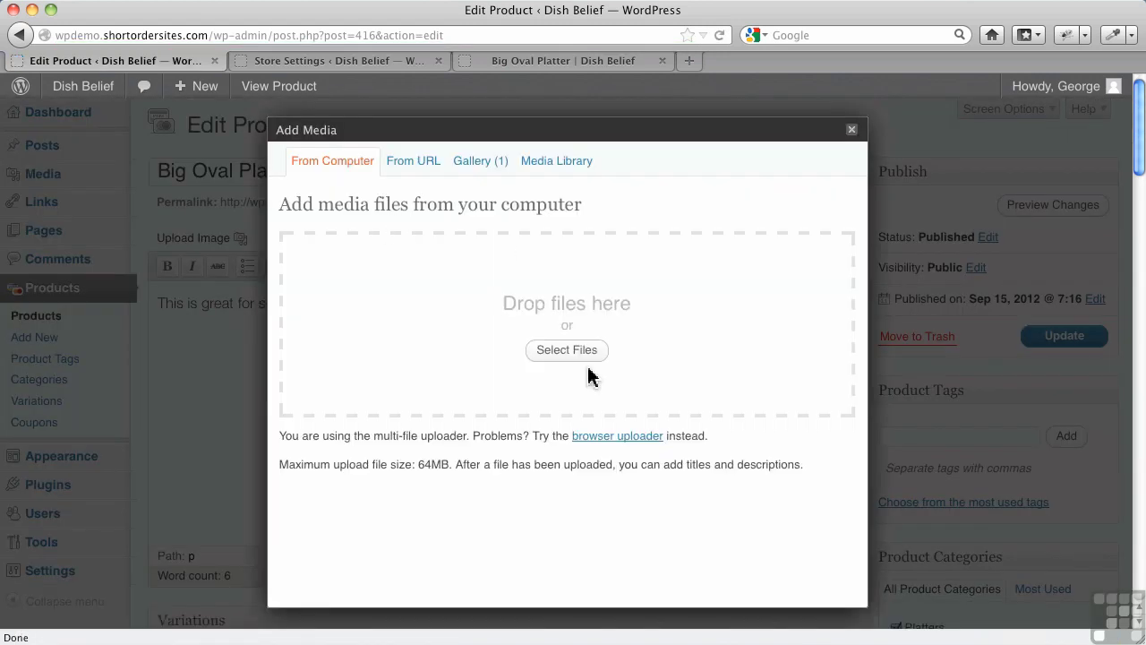
click(568, 347)
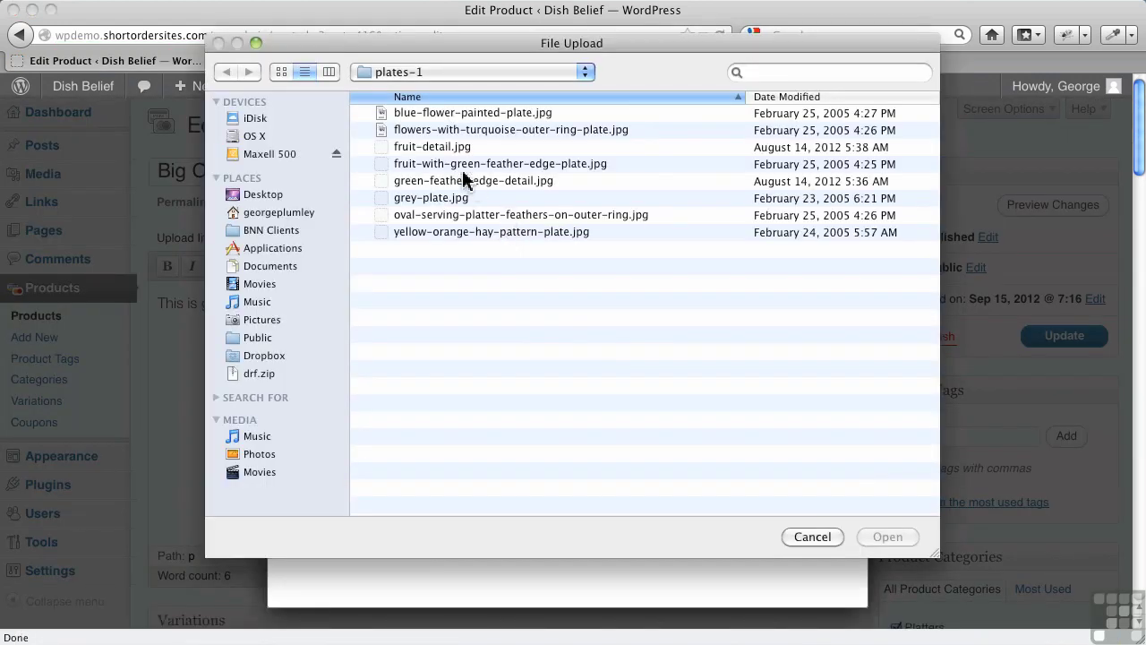
double_click(470, 114)
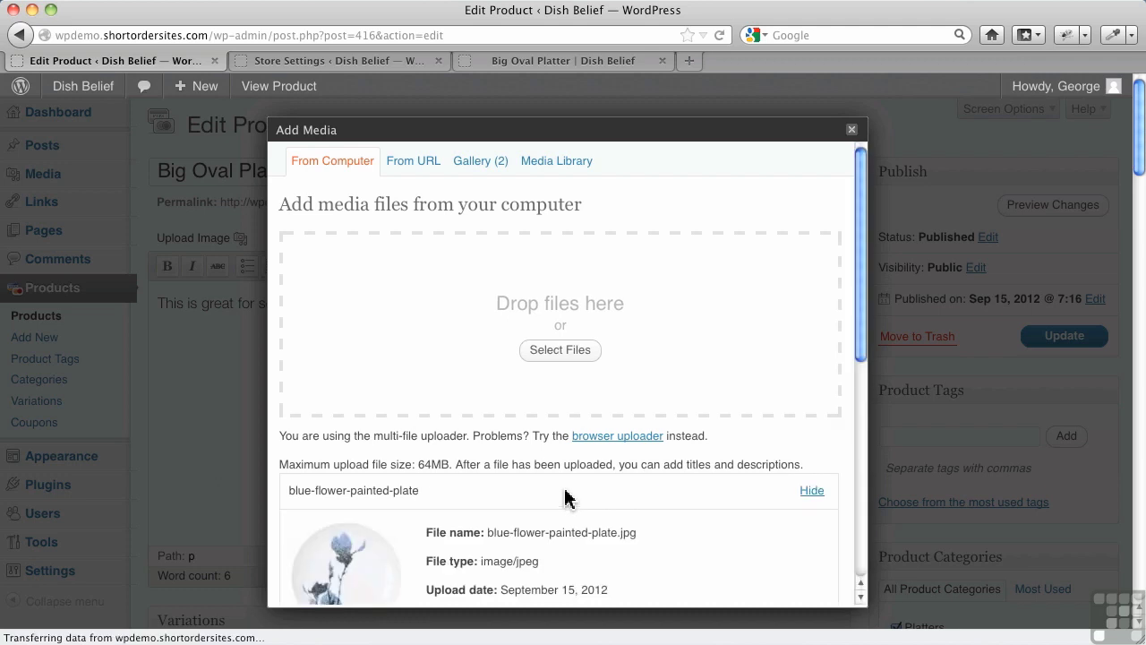
scroll(567, 499, down, 5)
scroll(587, 545, down, 1)
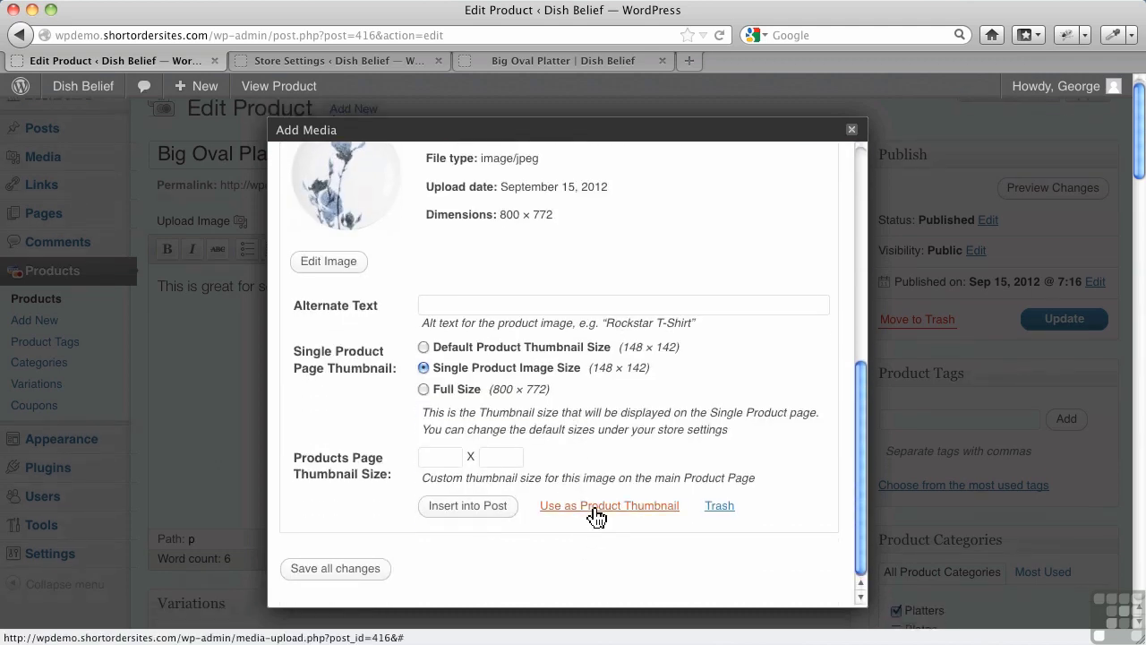
click(595, 507)
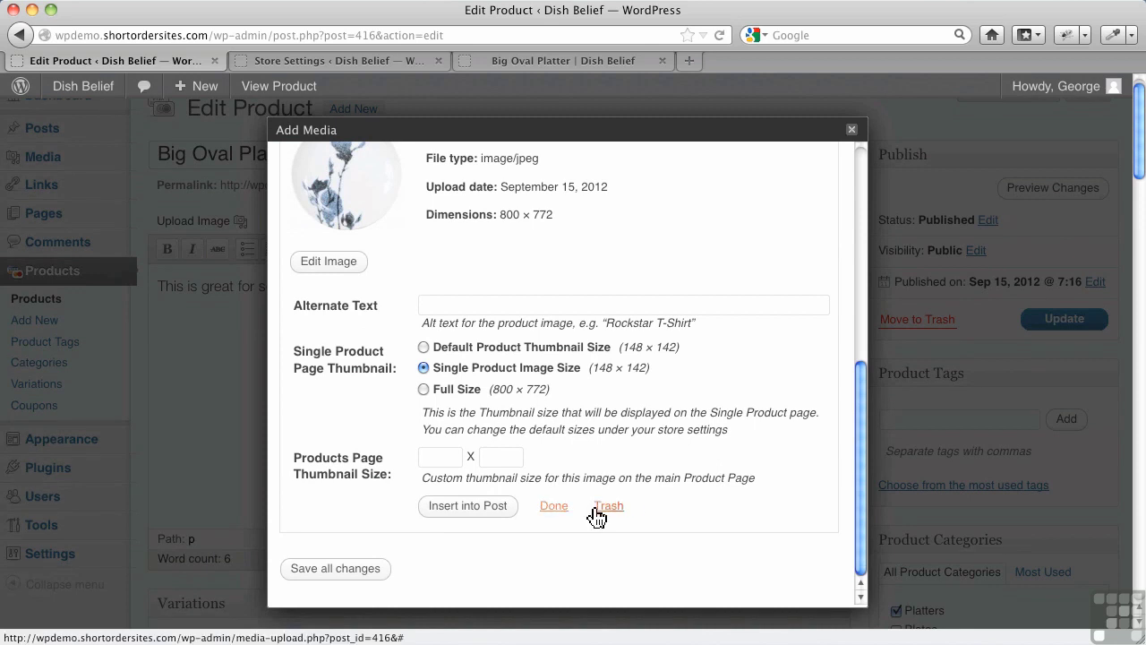
click(852, 133)
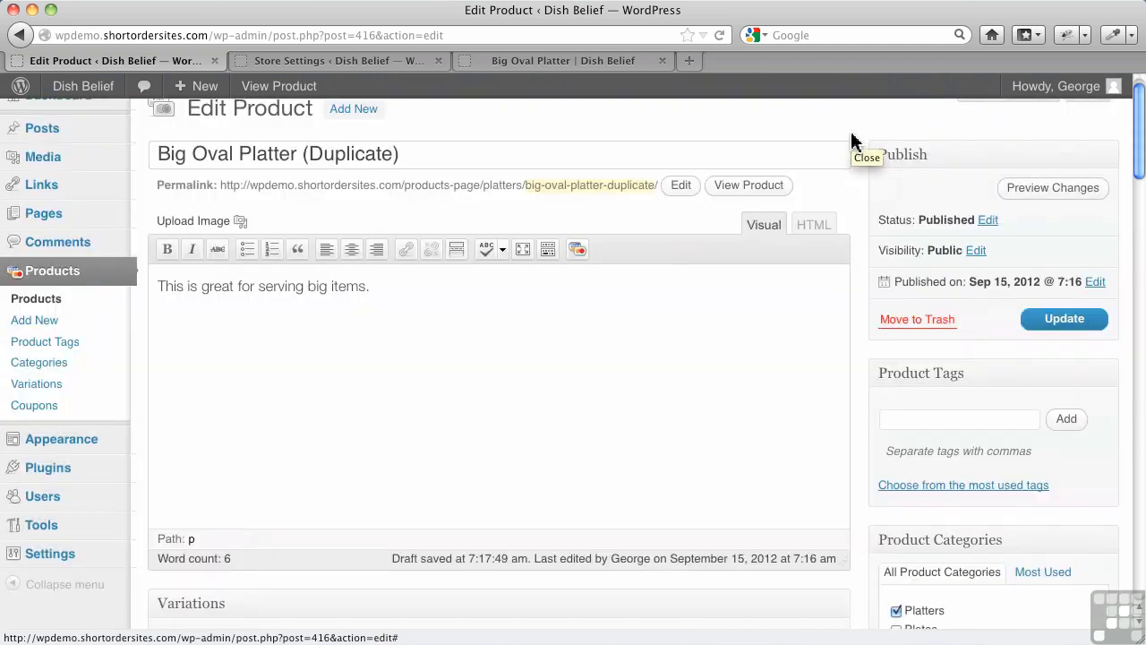
scroll(875, 421, down, 10)
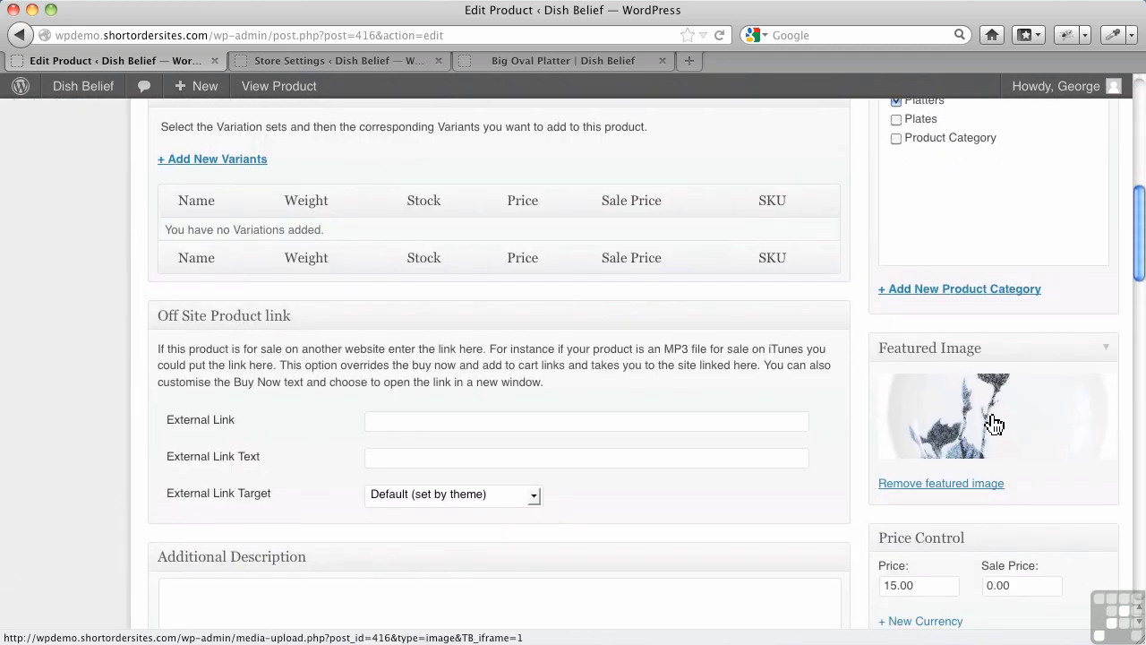
Step: Rename the duplicated product as Blue Flower Plate
scroll(632, 397, up, 10)
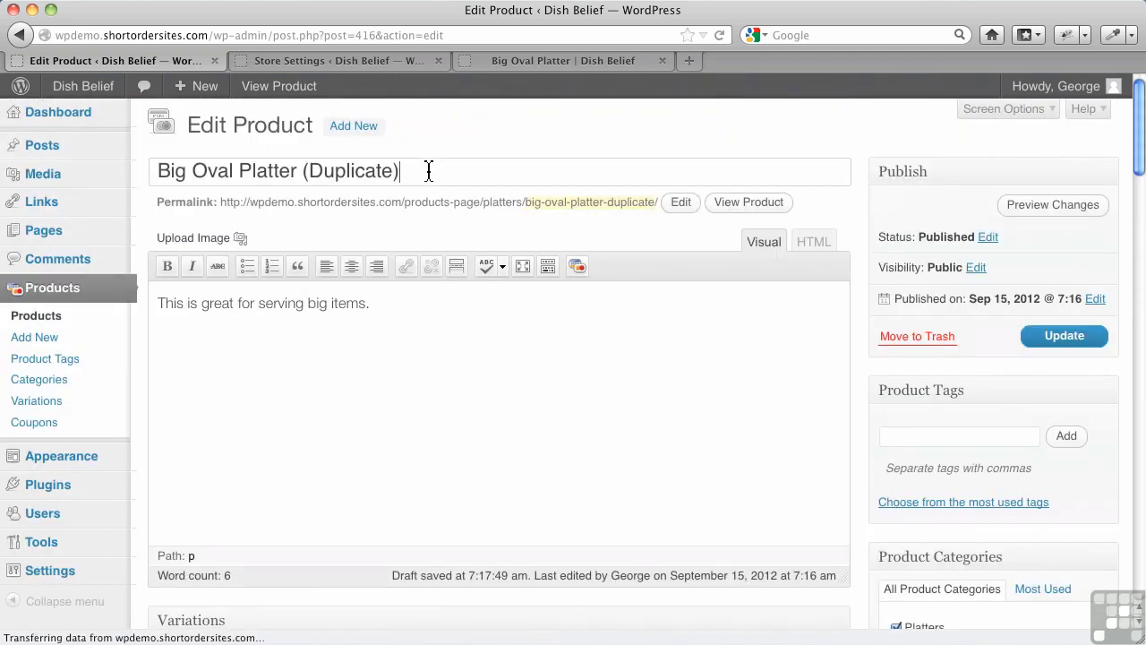
drag(430, 170, 224, 146)
text(Blue Flower Plate)
Step: Move the product from the Platters category to the Plates category
scroll(606, 371, down, 4)
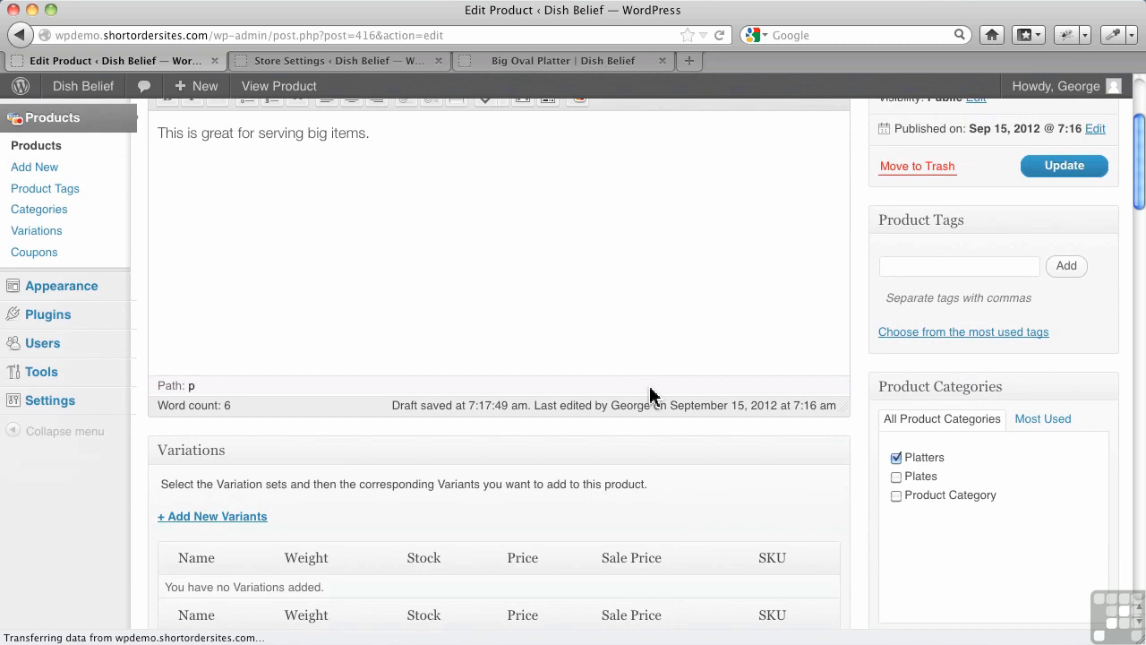
click(897, 458)
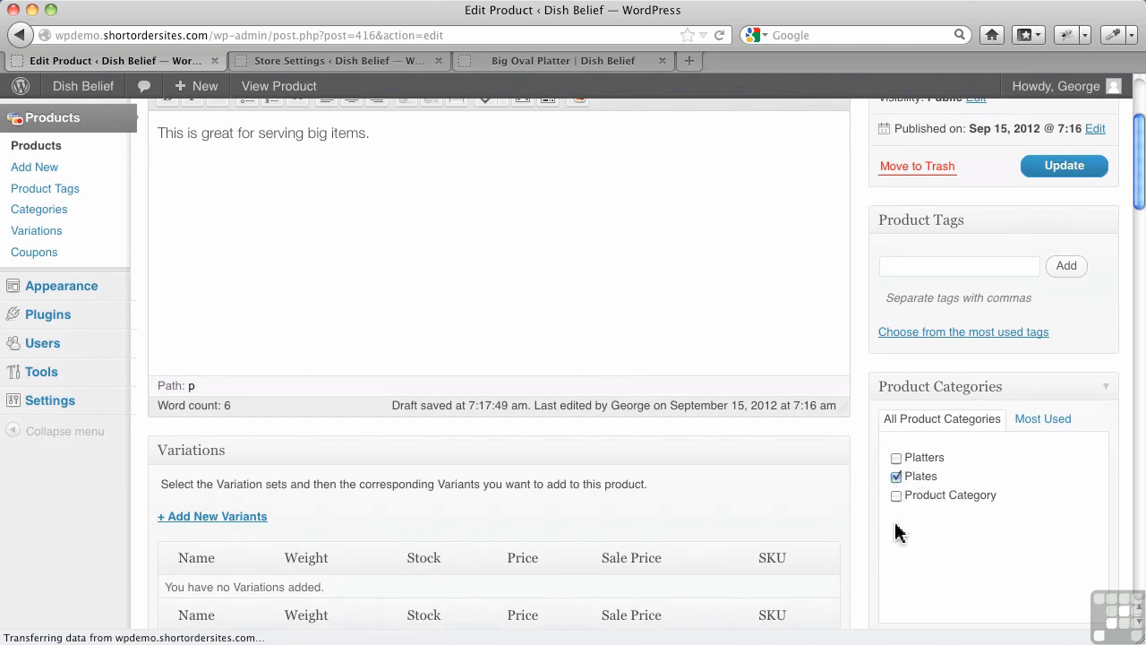
scroll(896, 511, down, 9)
scroll(895, 528, down, 3)
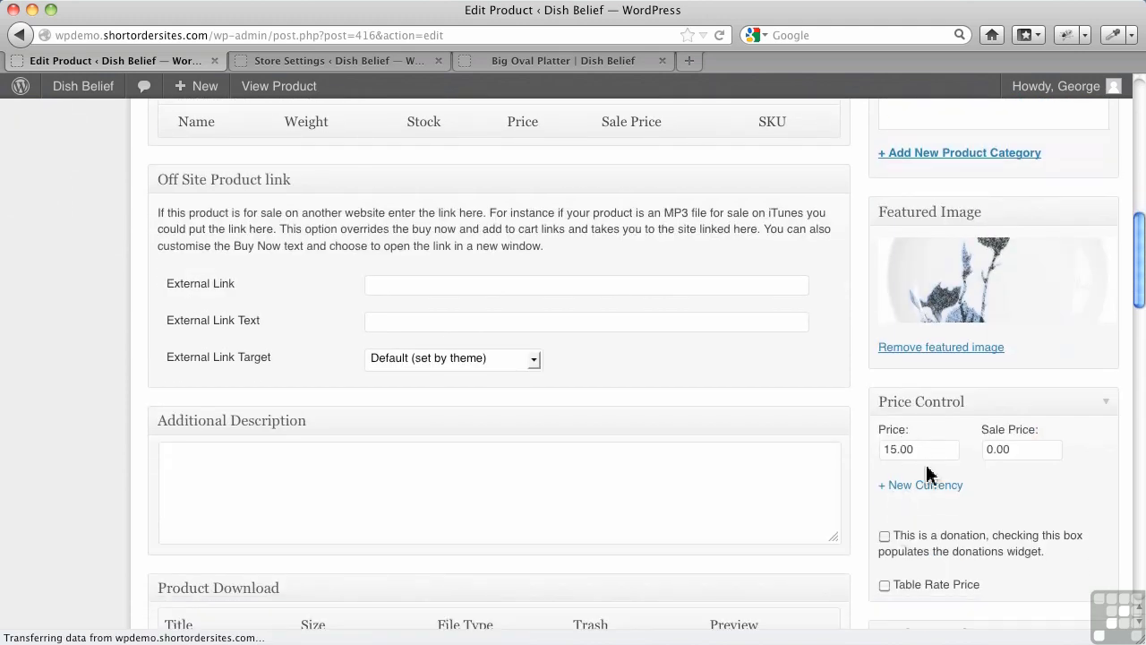
Step: Replace the product description with "Great for blue decor." and update the product
scroll(927, 468, up, 11)
scroll(931, 475, up, 2)
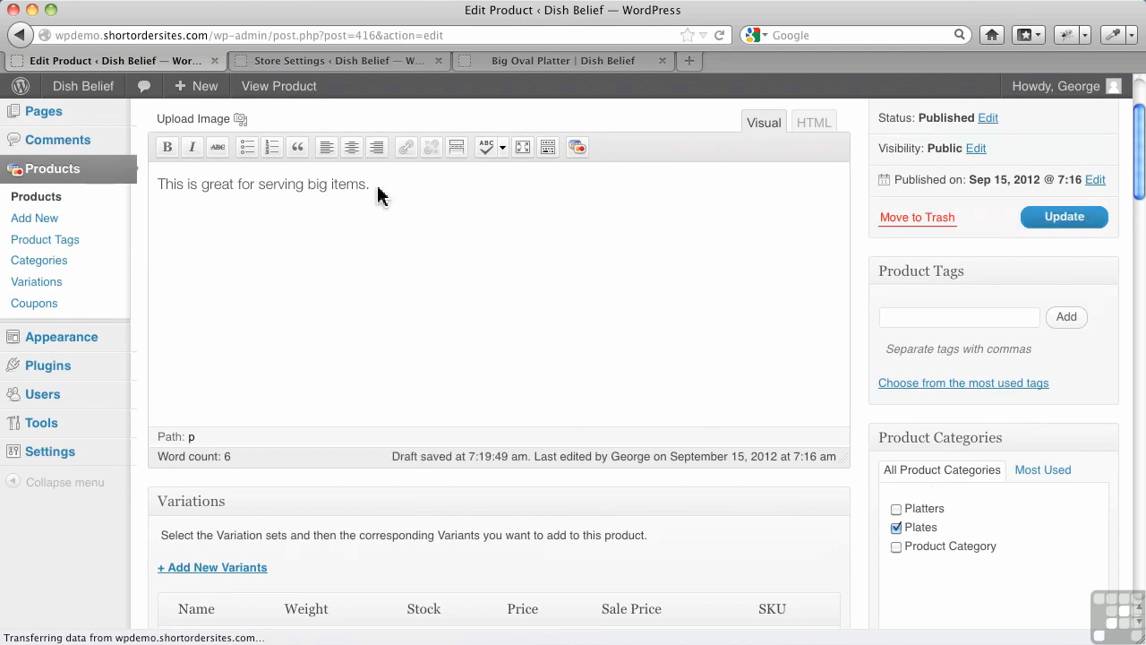
drag(378, 193, 135, 158)
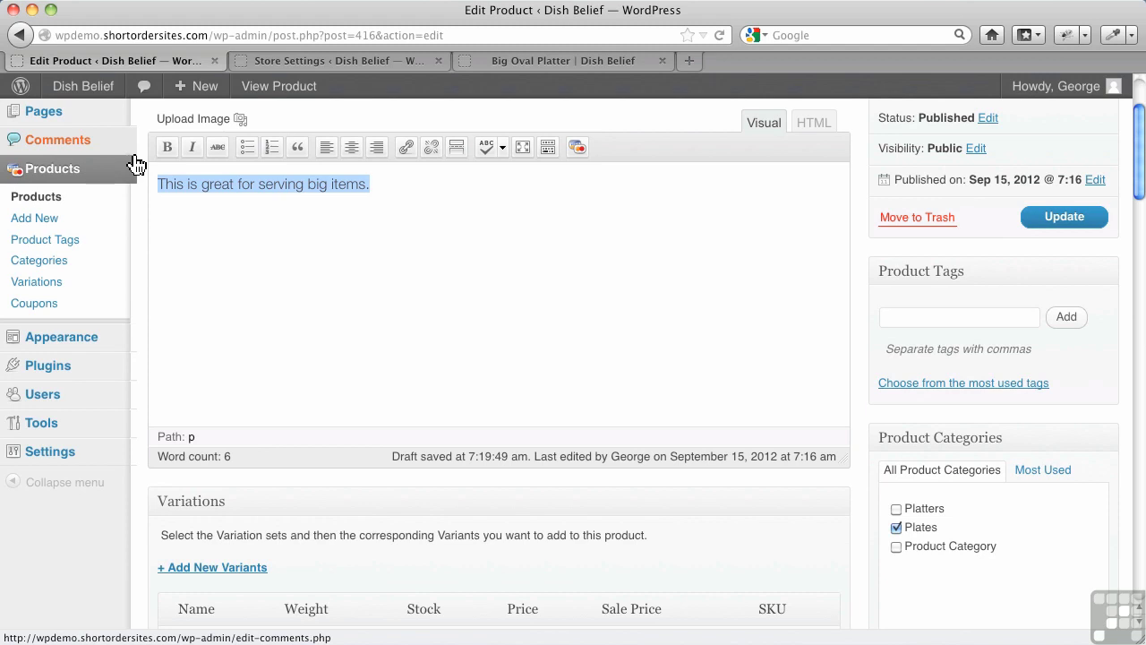
text(Great for blue decor.)
click(1037, 219)
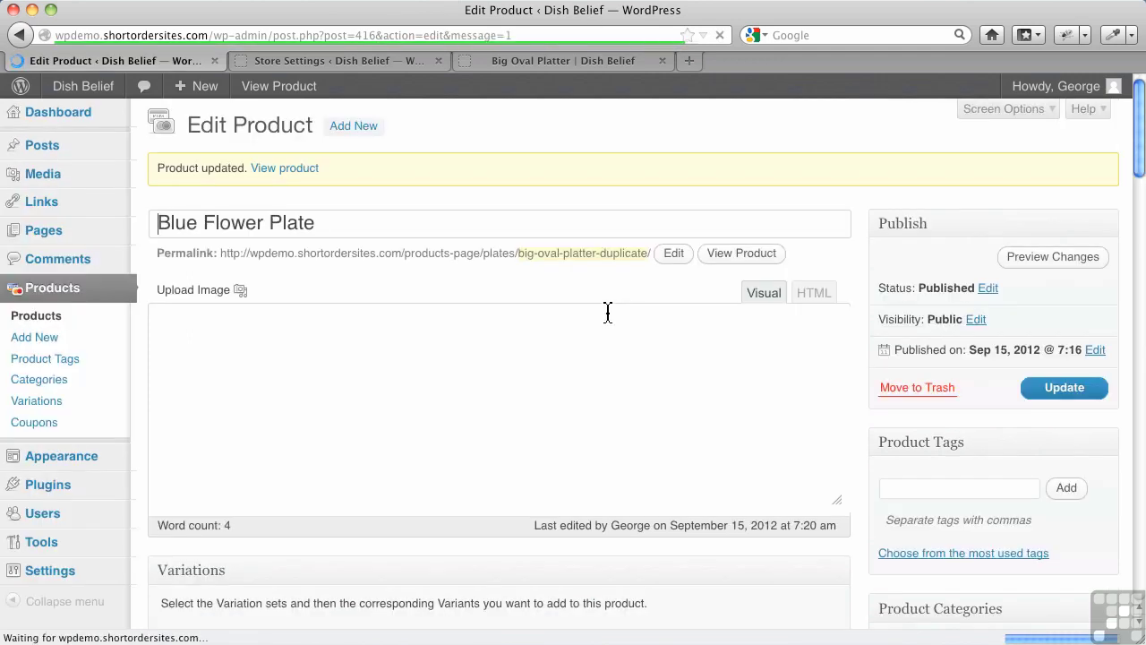
Step: Reopen Blue Flower Plate from the product list and set its sale price to 12.00
click(41, 318)
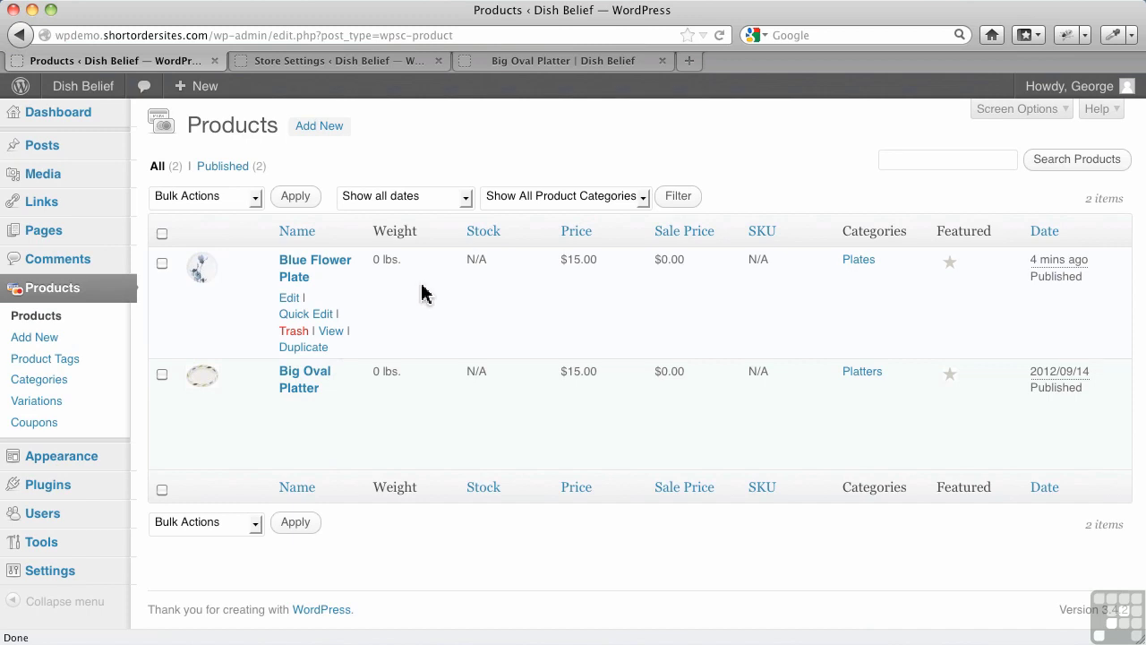
click(327, 271)
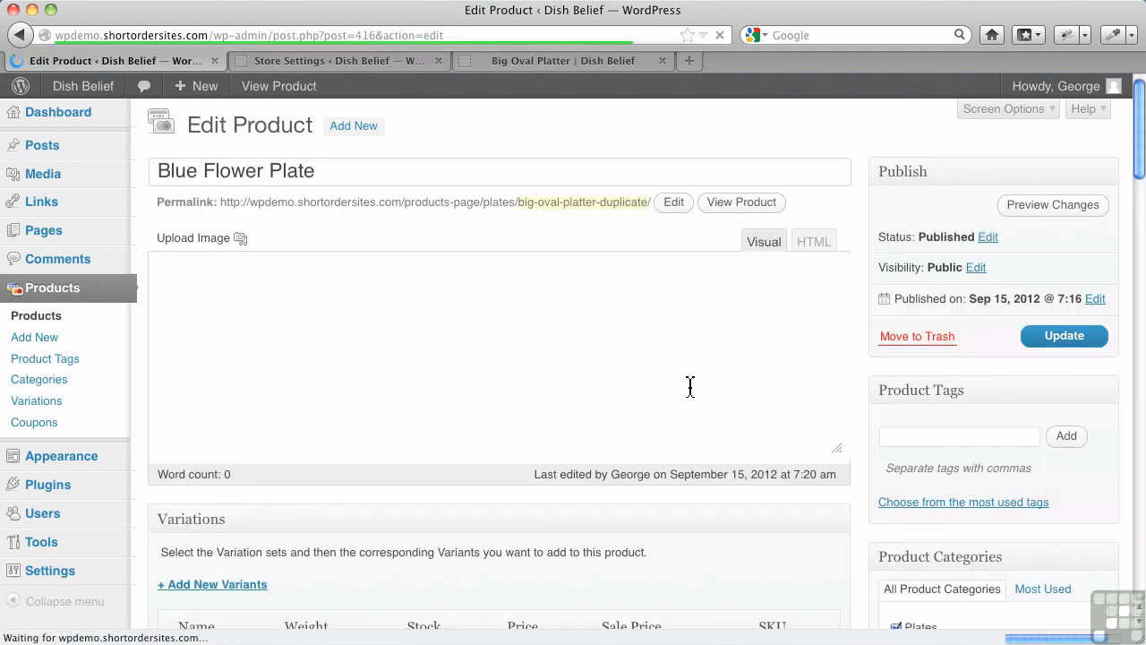
scroll(767, 424, down, 10)
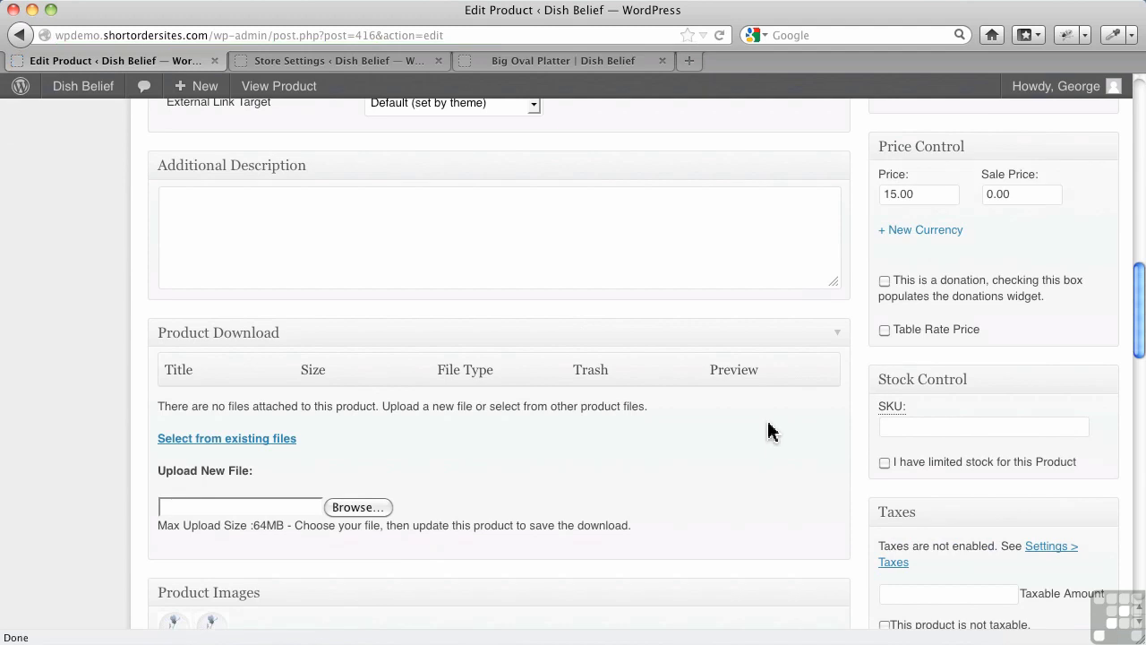
scroll(772, 425, down, 1)
scroll(776, 422, up, 1)
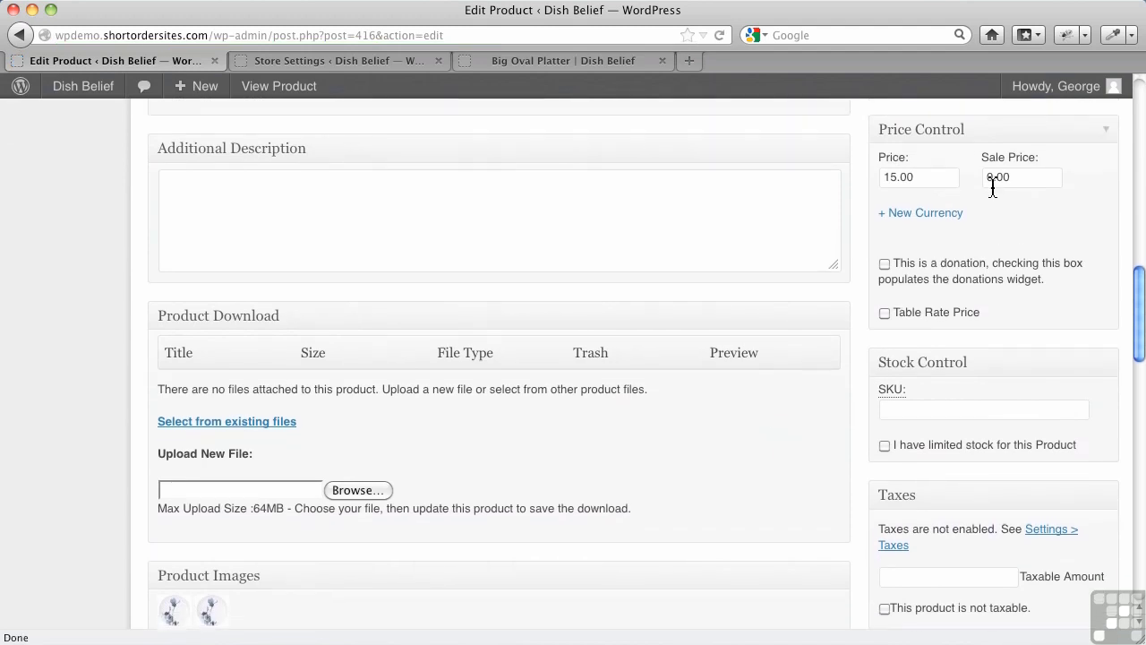
click(986, 178)
text(12)
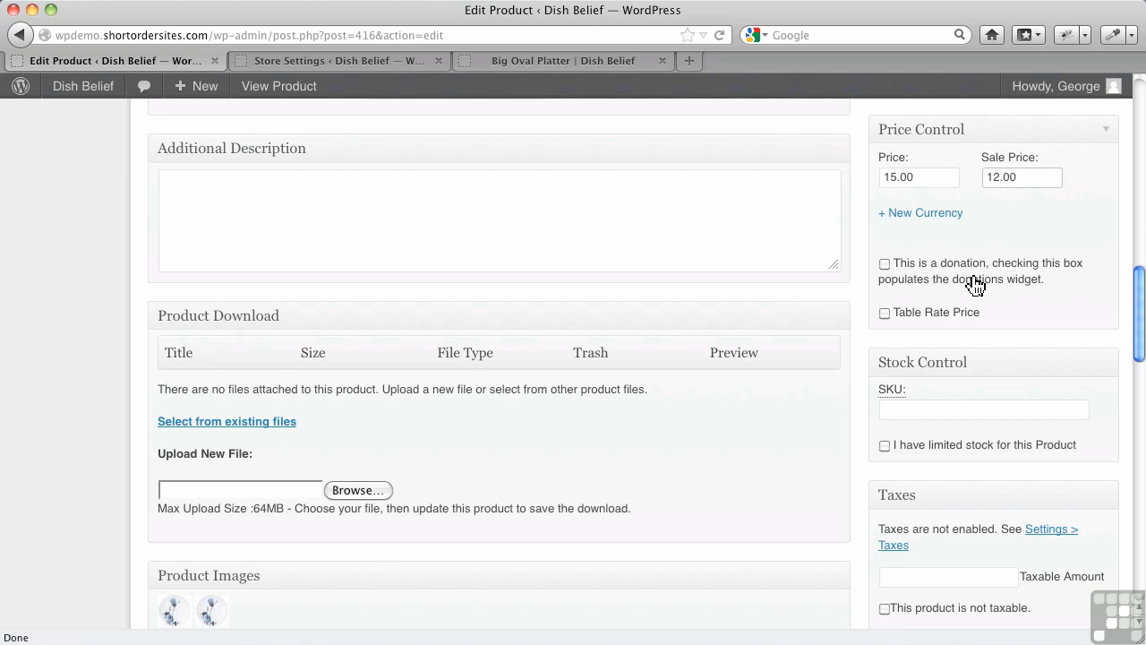
Step: Update Blue Flower Plate to save its new sale price
scroll(972, 281, up, 10)
click(1058, 348)
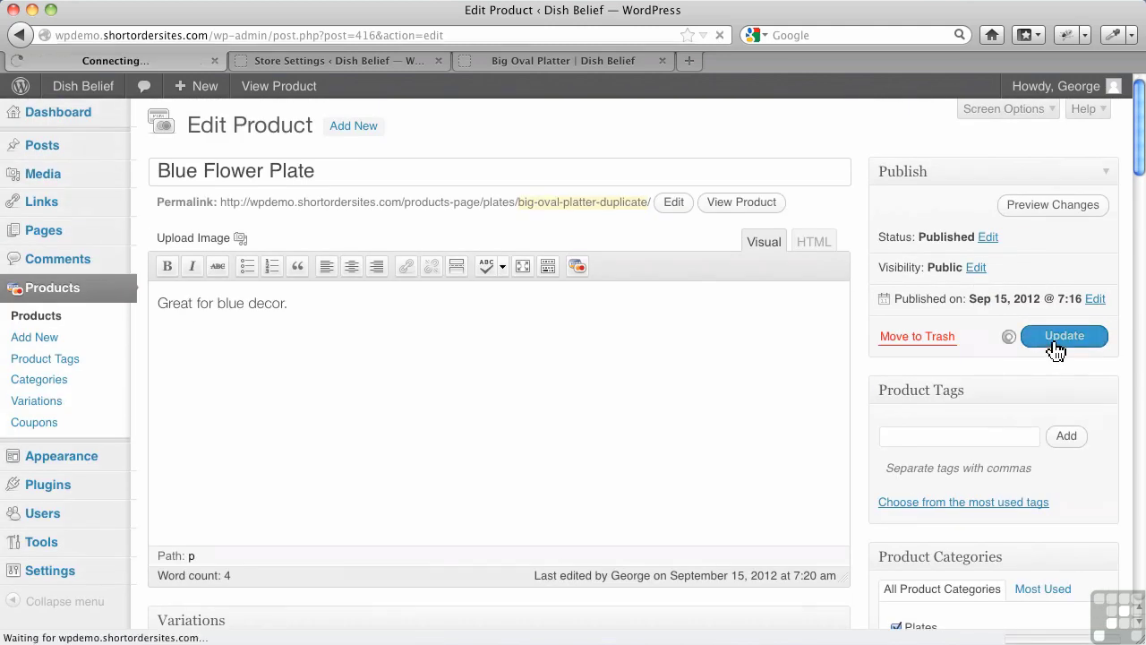
Step: Open the store's public Products Page and check how Blue Flower Plate's listing and prices are displayed
click(578, 70)
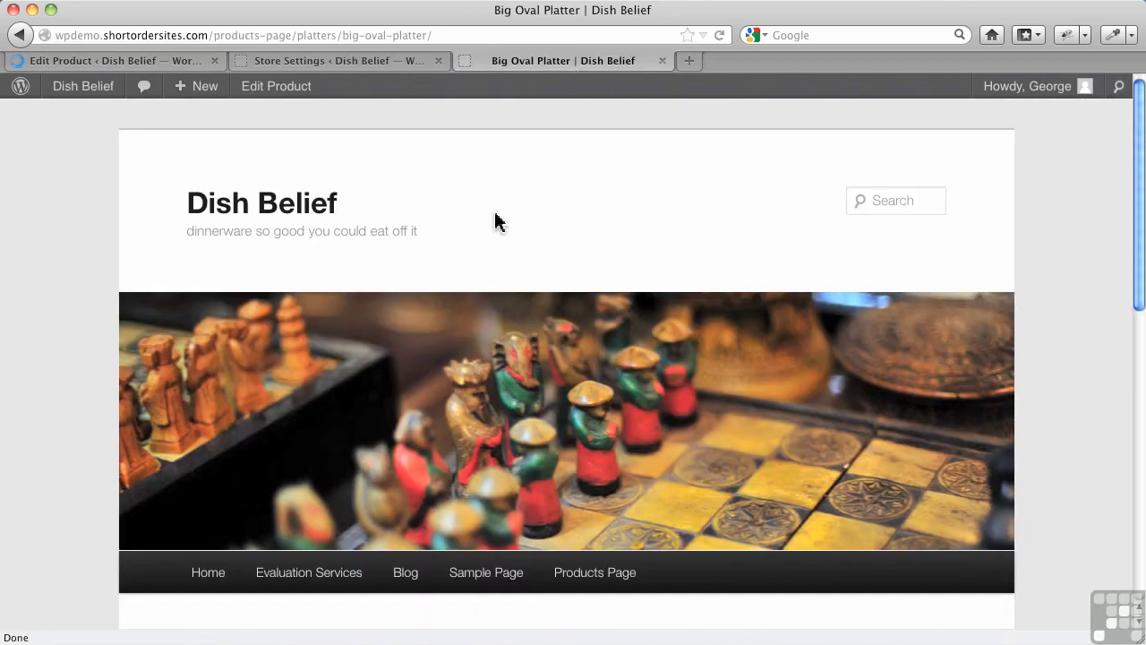
scroll(517, 277, down, 2)
click(603, 475)
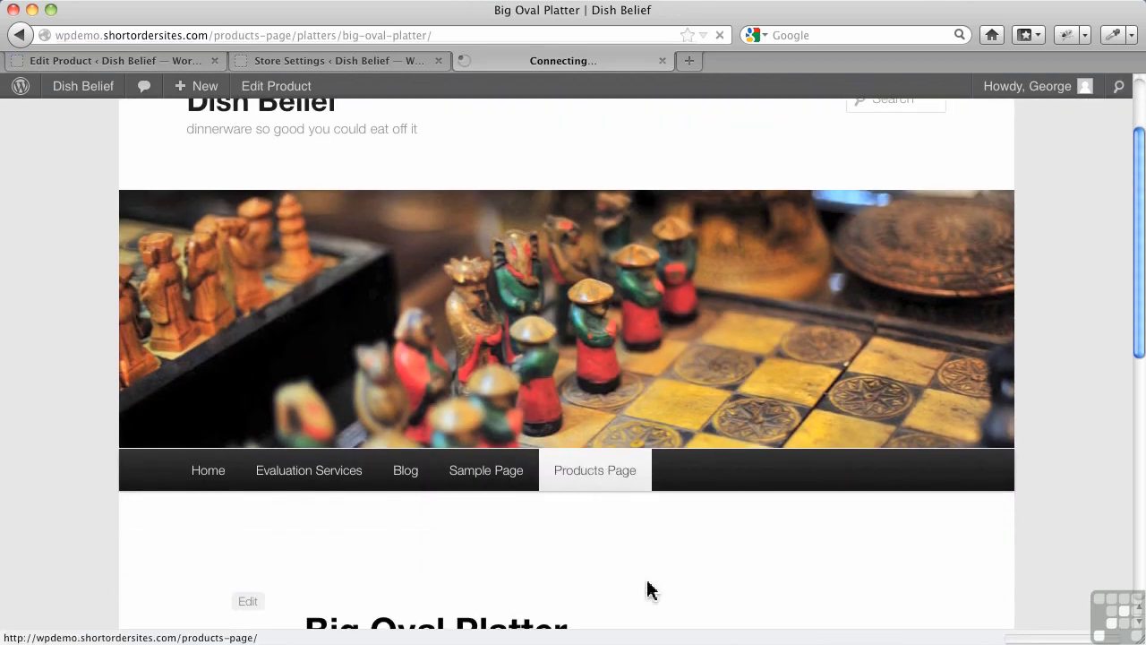
scroll(686, 580, down, 8)
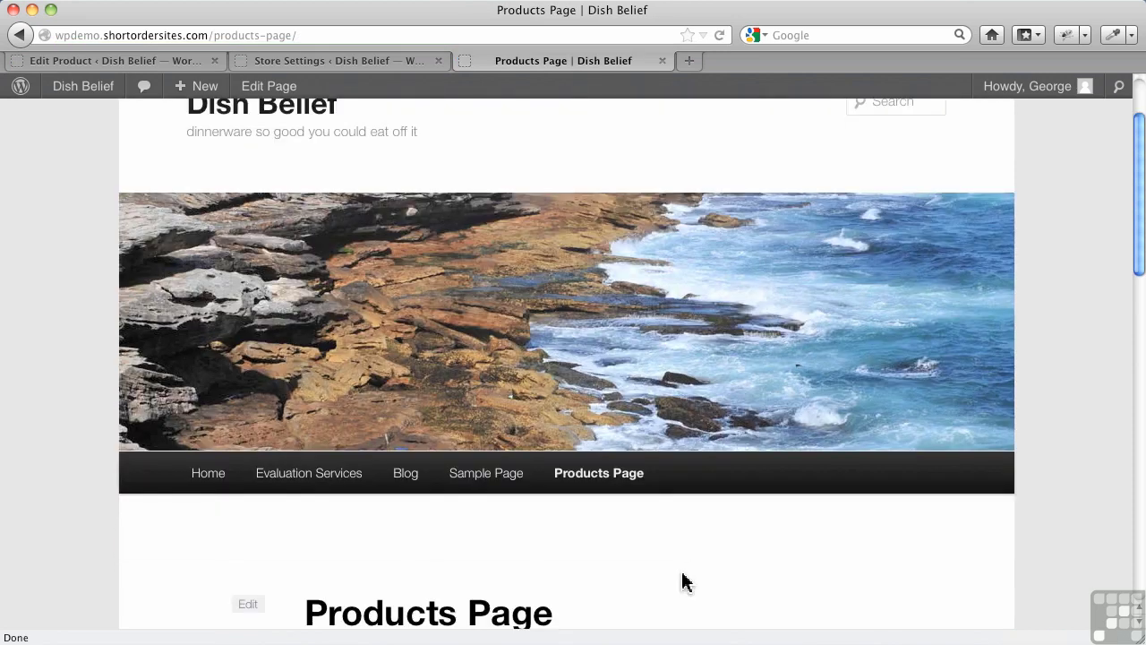
scroll(685, 538, down, 8)
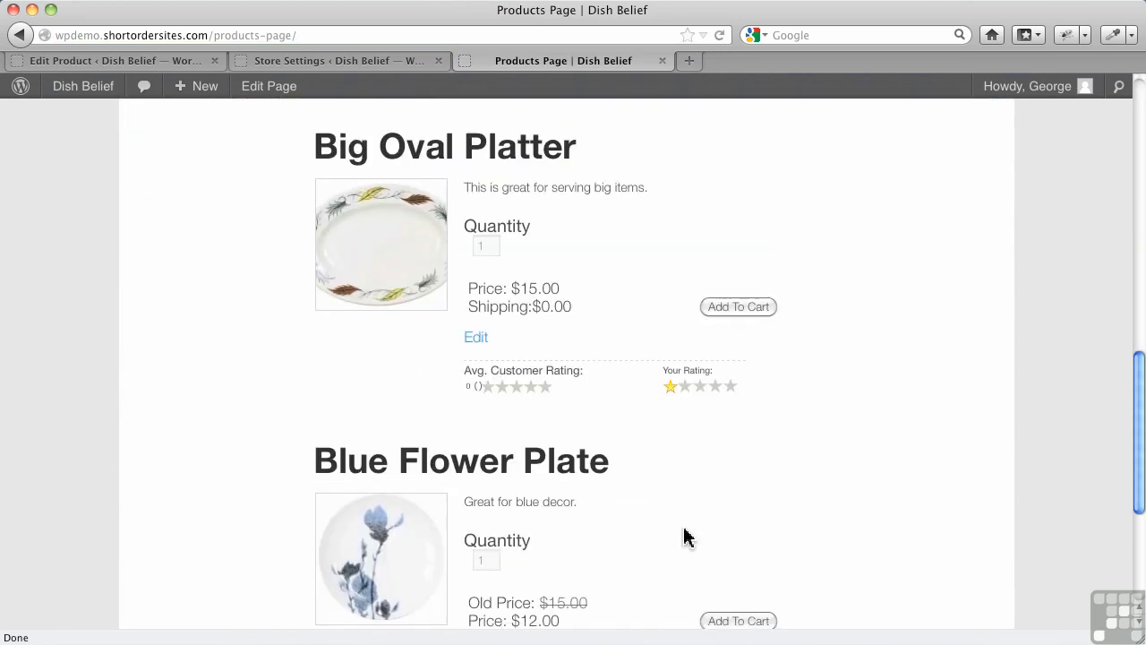
scroll(686, 537, down, 3)
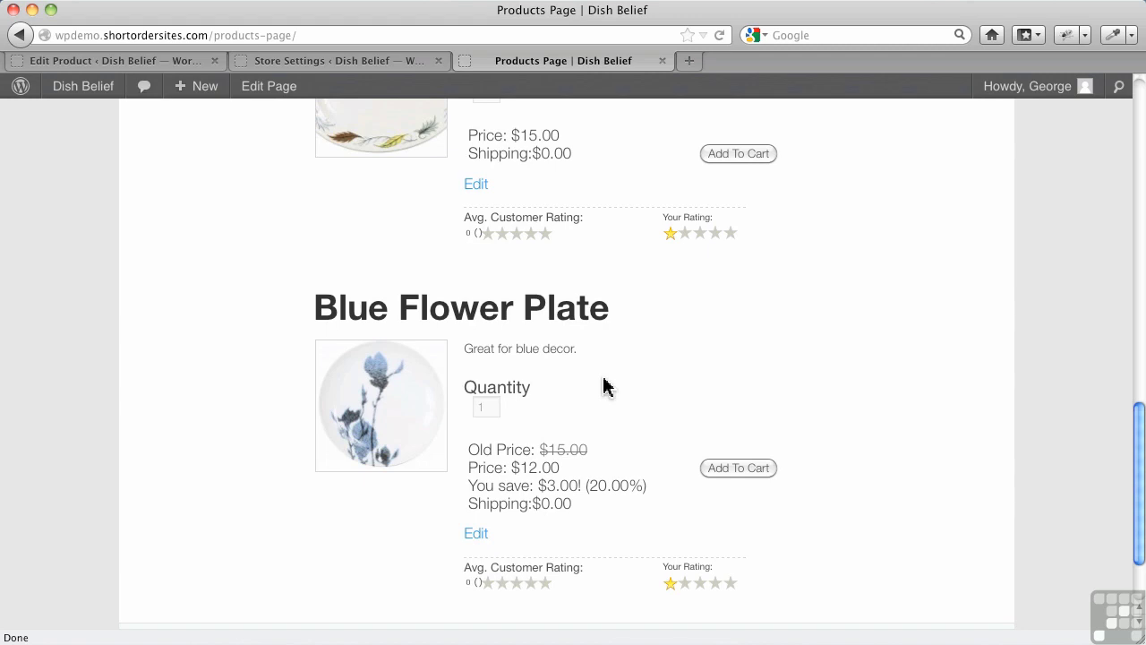
Step: Return to editing Blue Flower Plate and review its remaining settings, including external link, download, images, shipping, advanced options and taxes
click(183, 63)
scroll(801, 454, down, 10)
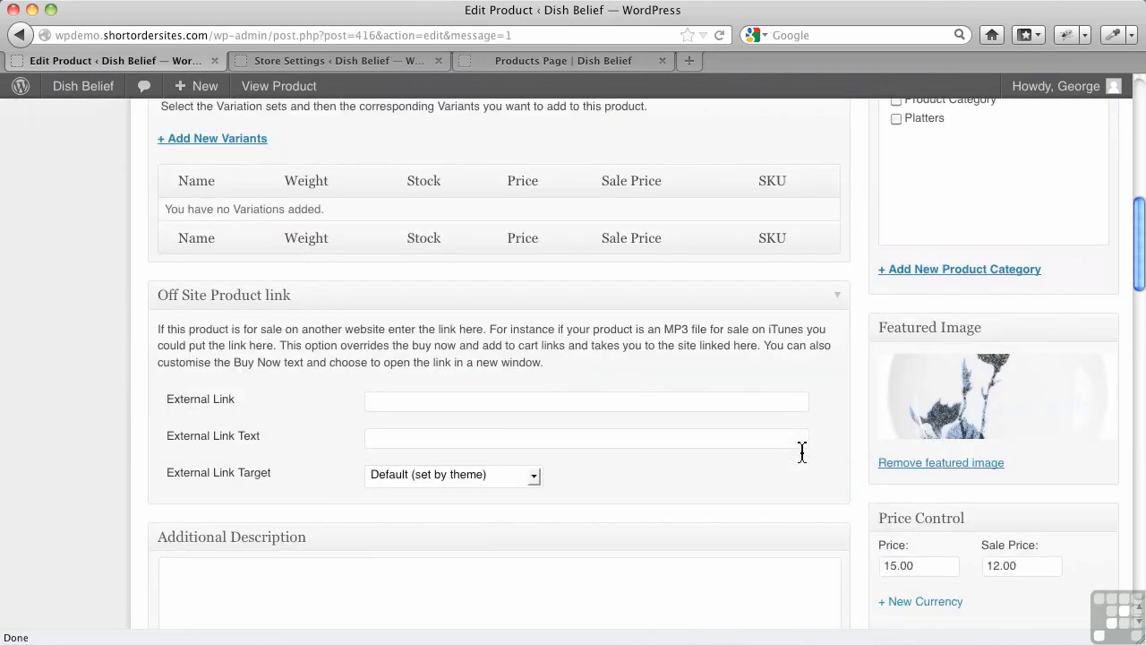
scroll(800, 449, down, 2)
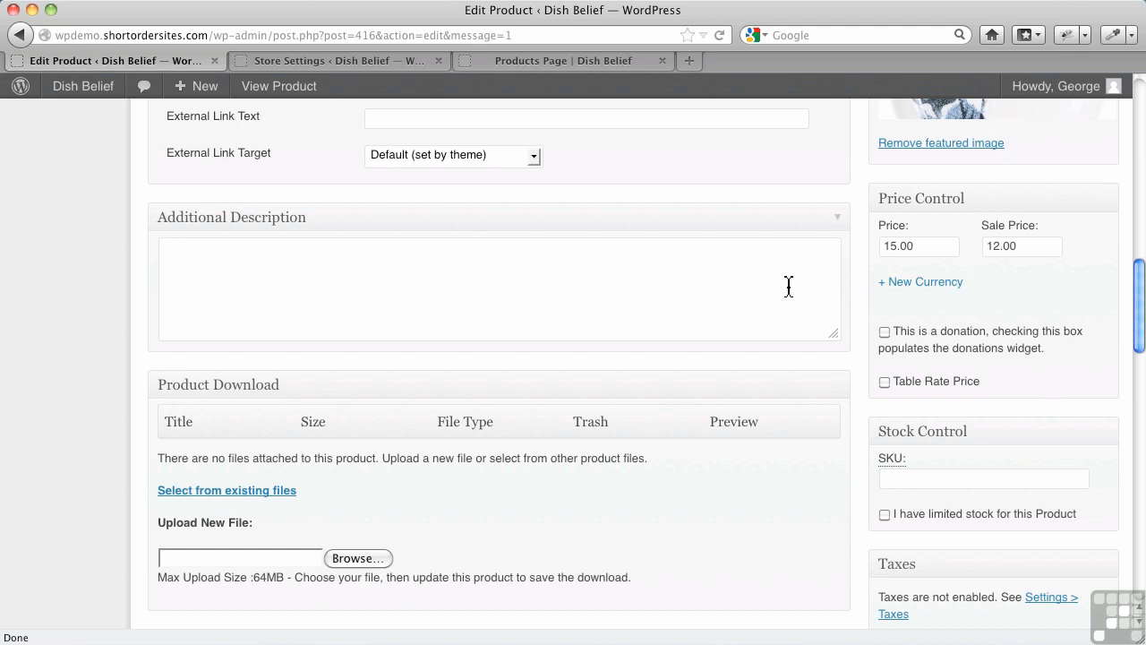
scroll(788, 287, down, 5)
scroll(772, 331, down, 10)
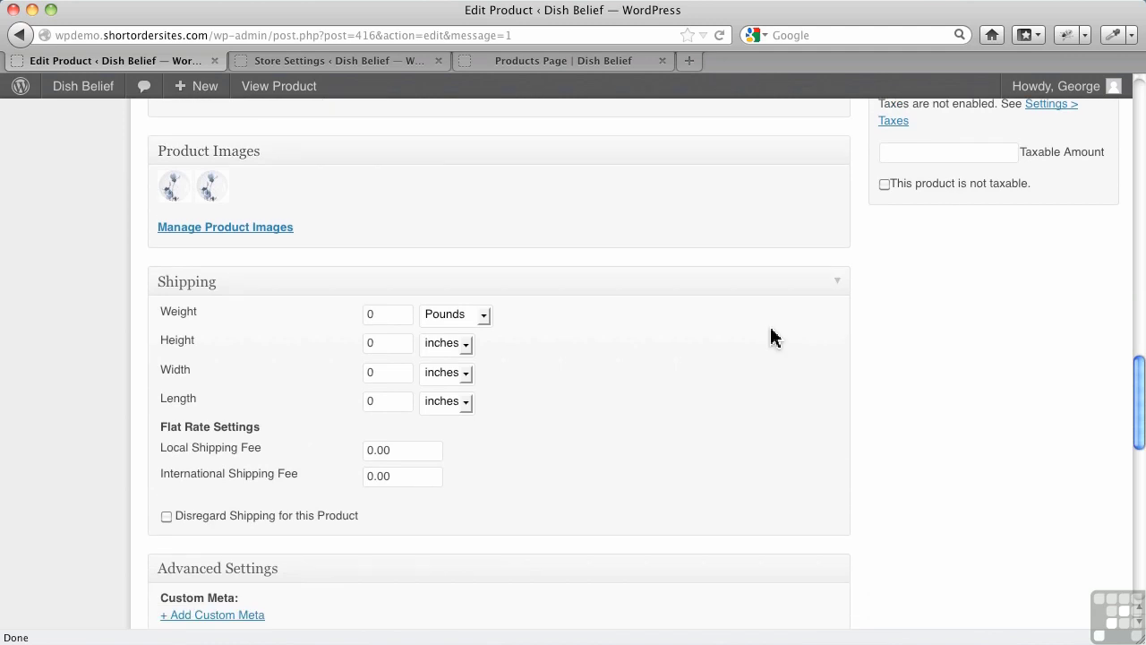
scroll(772, 329, down, 10)
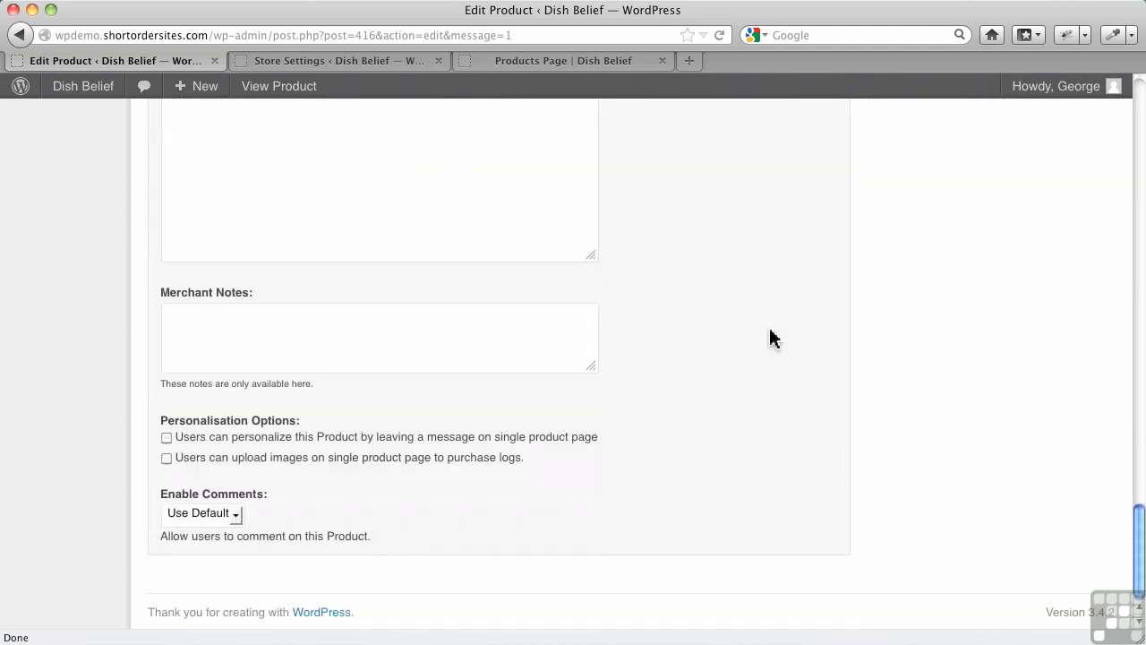
scroll(772, 338, up, 15)
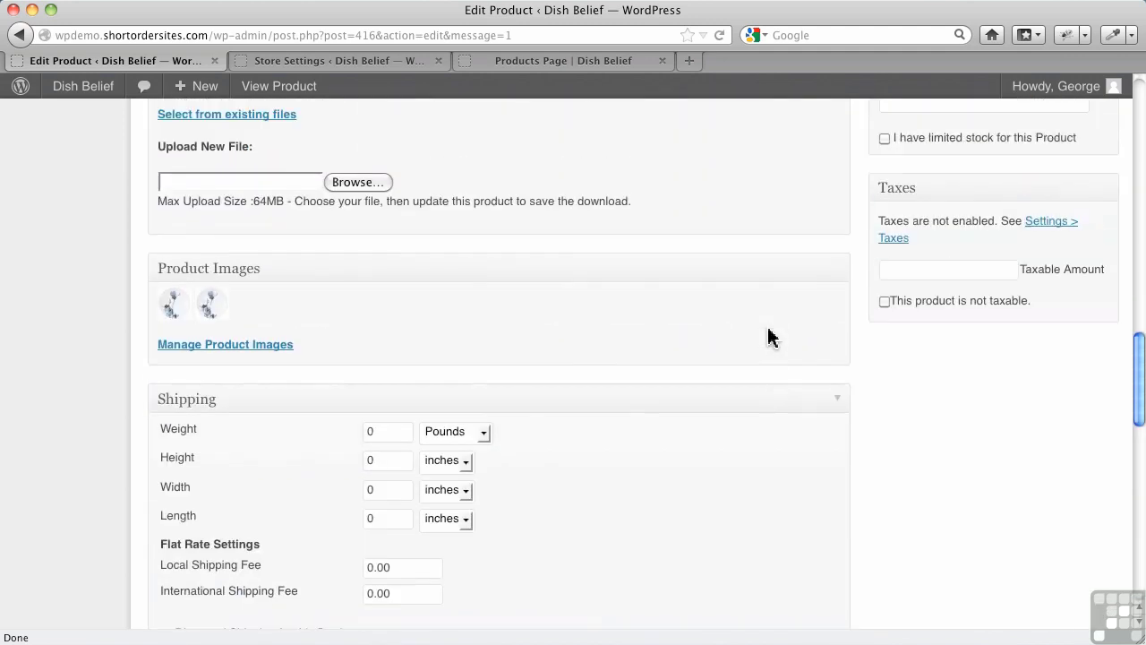
scroll(772, 338, up, 12)
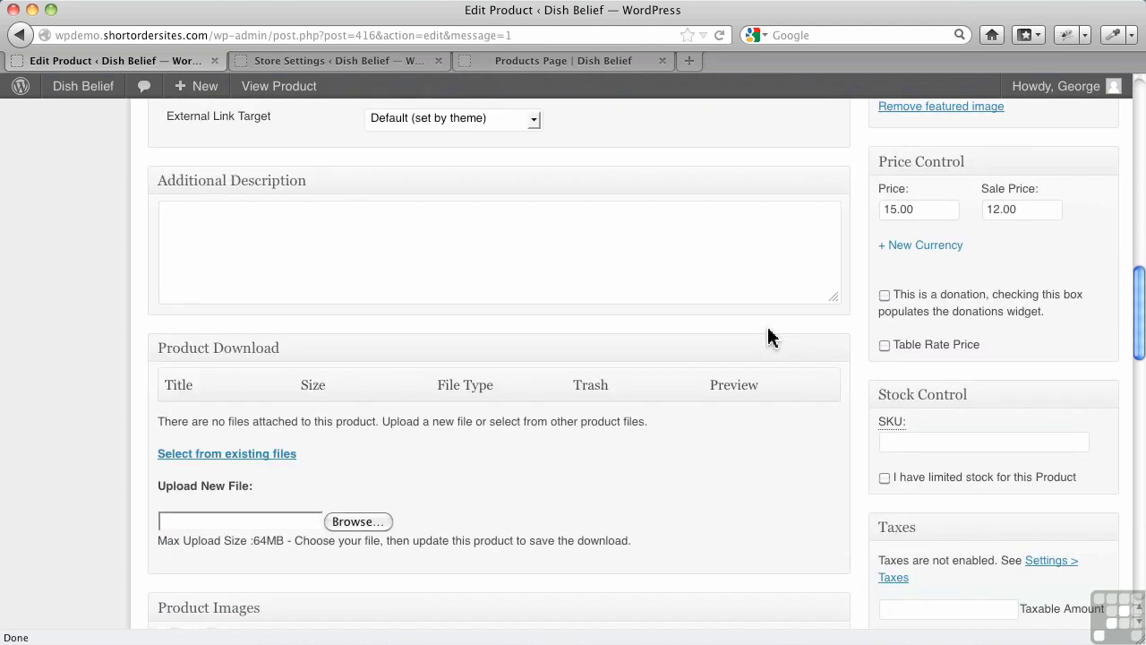
scroll(768, 331, up, 8)
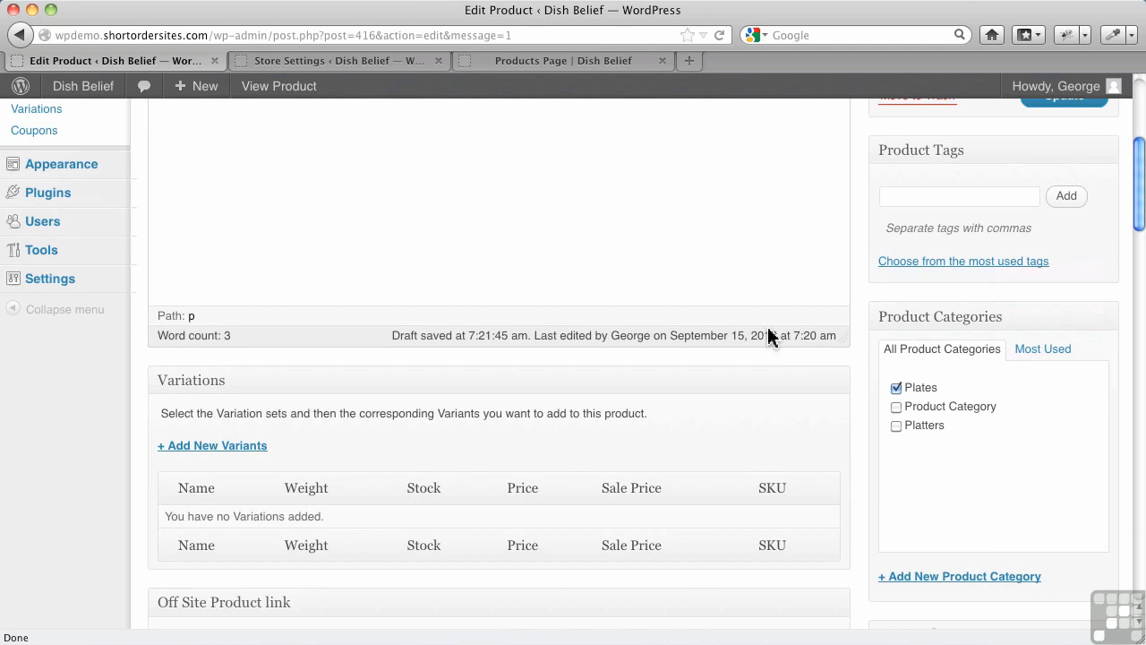
scroll(767, 327, up, 5)
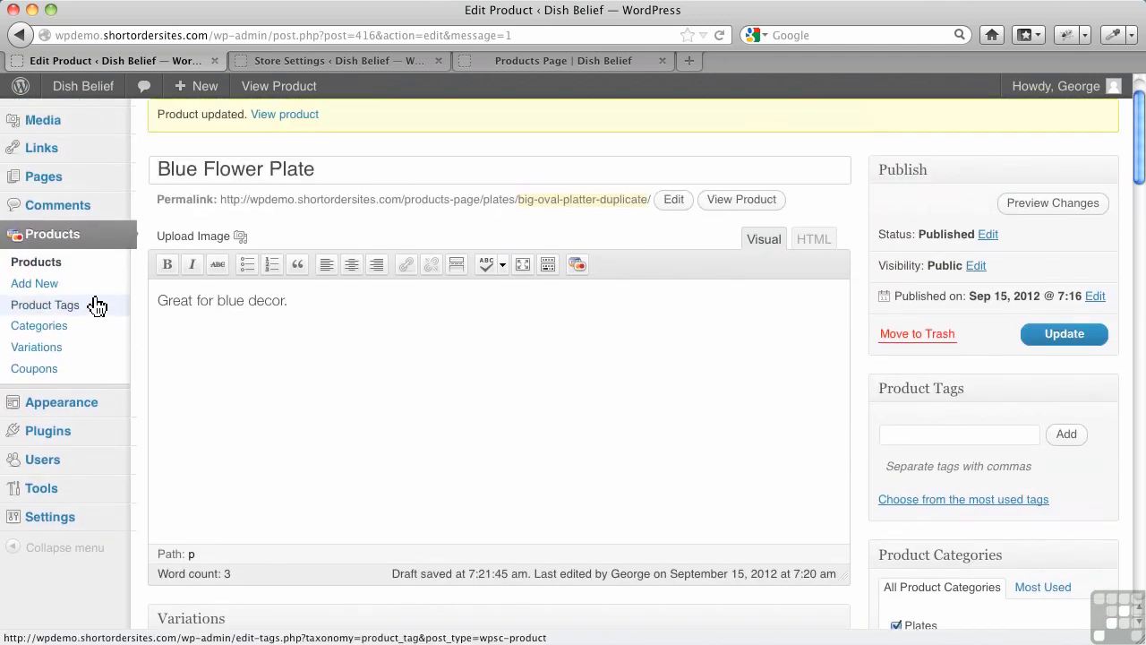
Step: Go to the product list and view Blue Flower Plate's Quick Edit fields, closing them without making changes
click(68, 273)
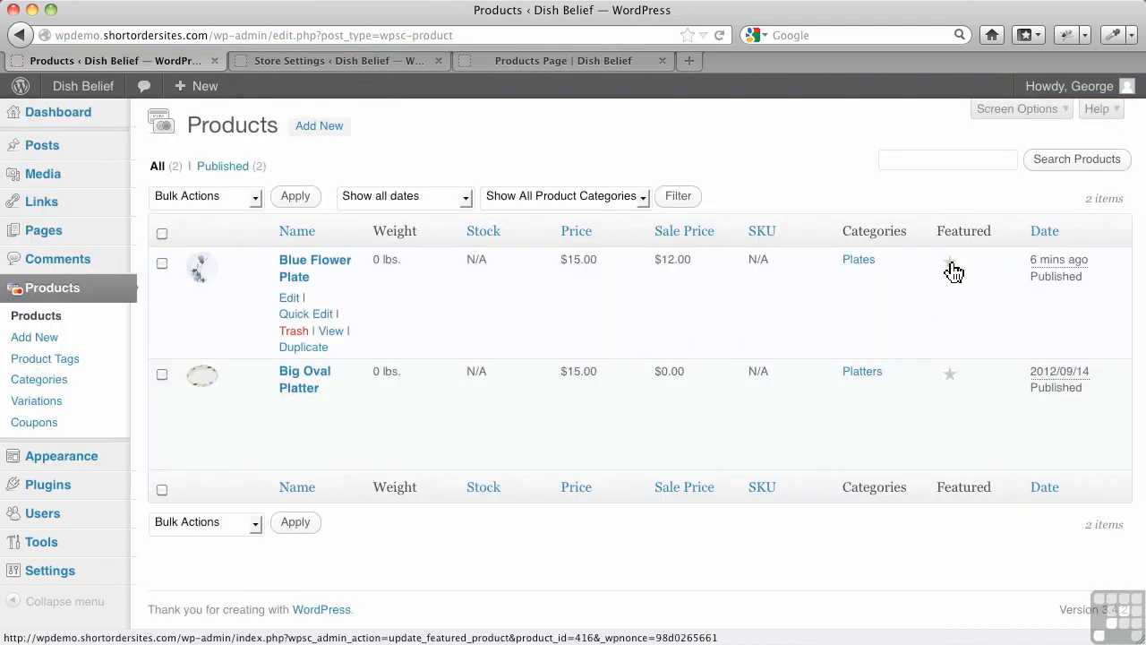
click(295, 314)
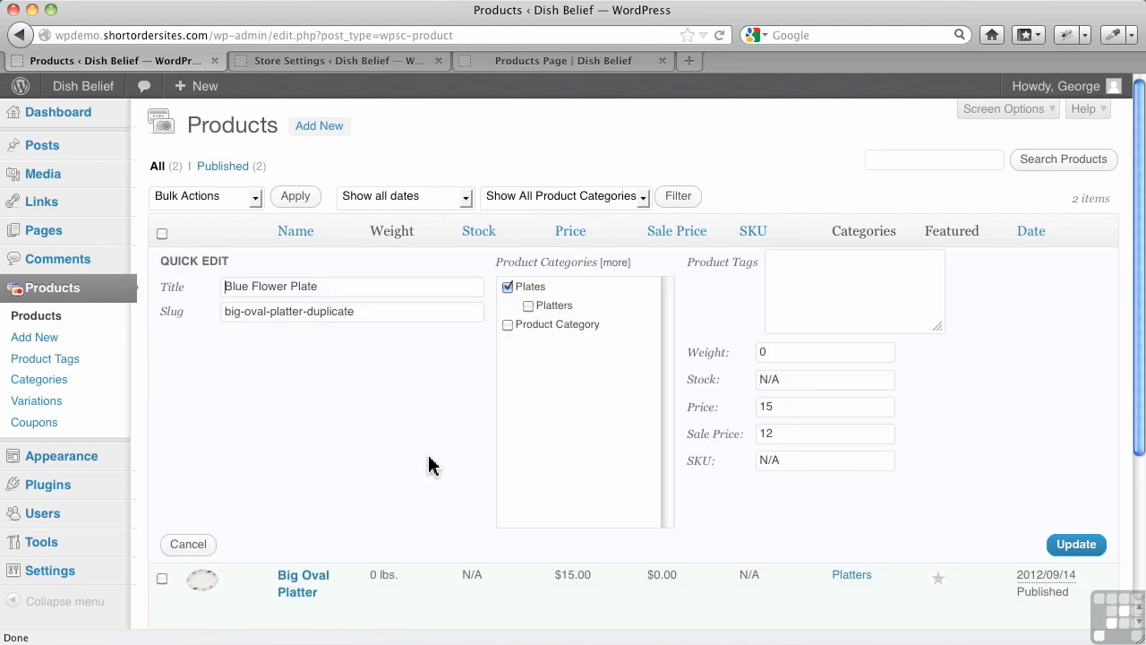
click(185, 542)
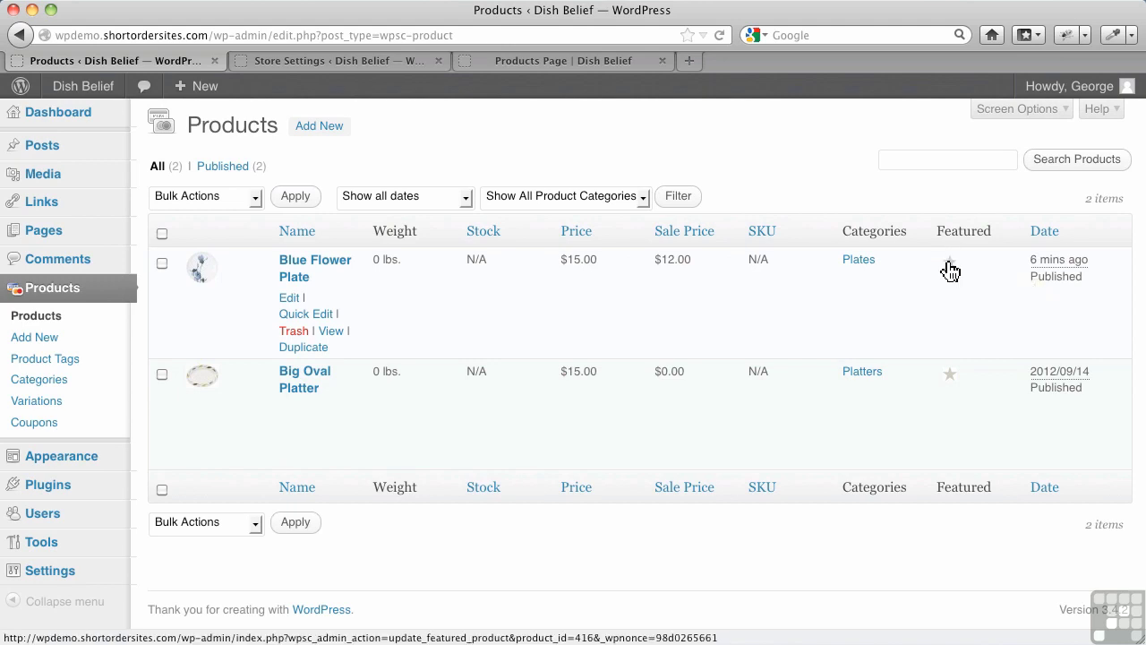
Step: Mark Blue Flower Plate and Big Oval Platter as featured, and remove the featured mark from Blue Flower Plate again
click(950, 265)
click(950, 378)
click(951, 267)
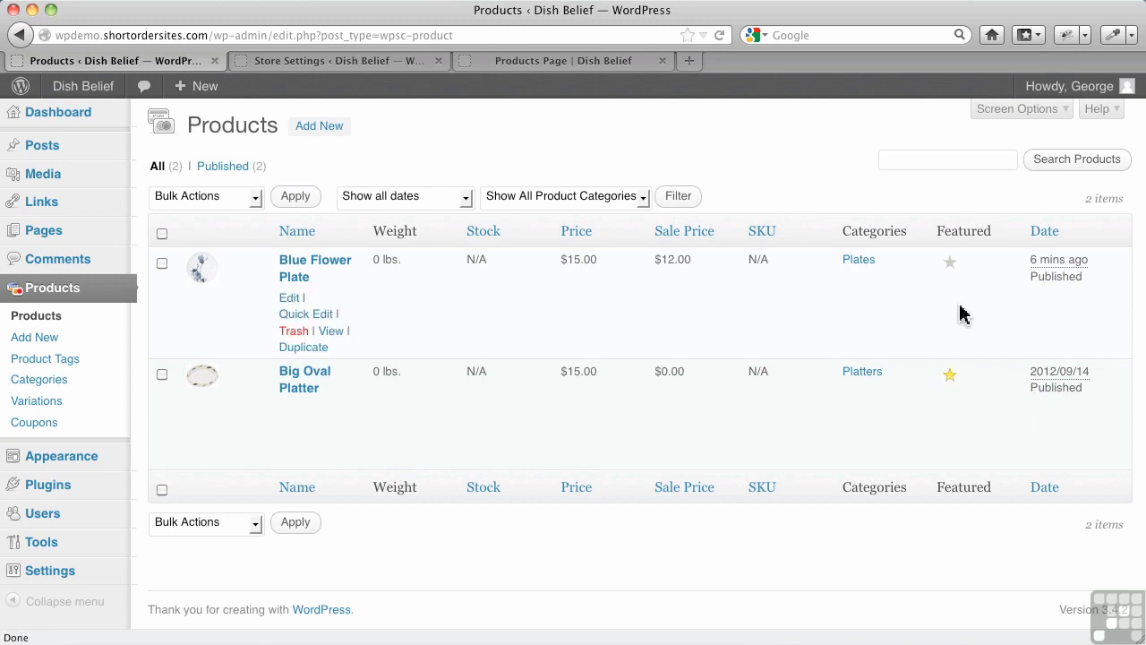